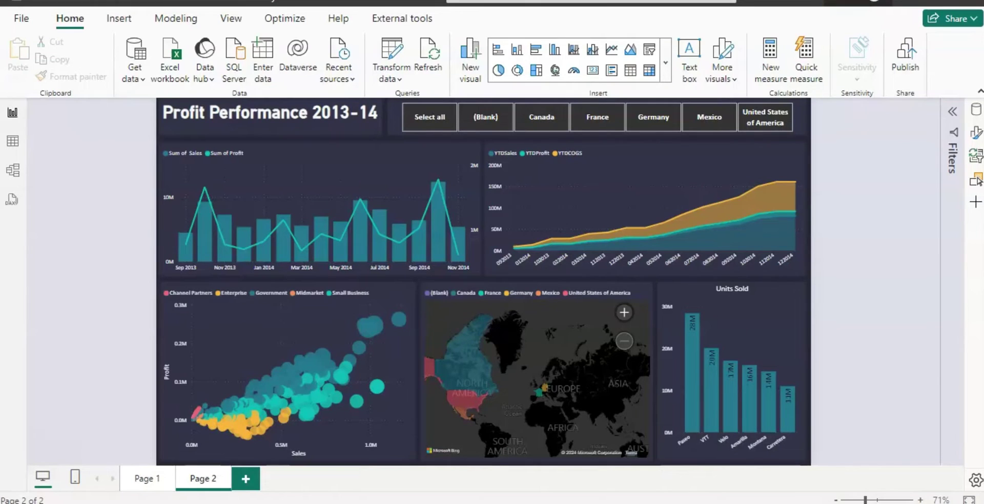
- Switch to the Power BI service for the signed-in account and open the Sales workspace
left_click(847, 8)
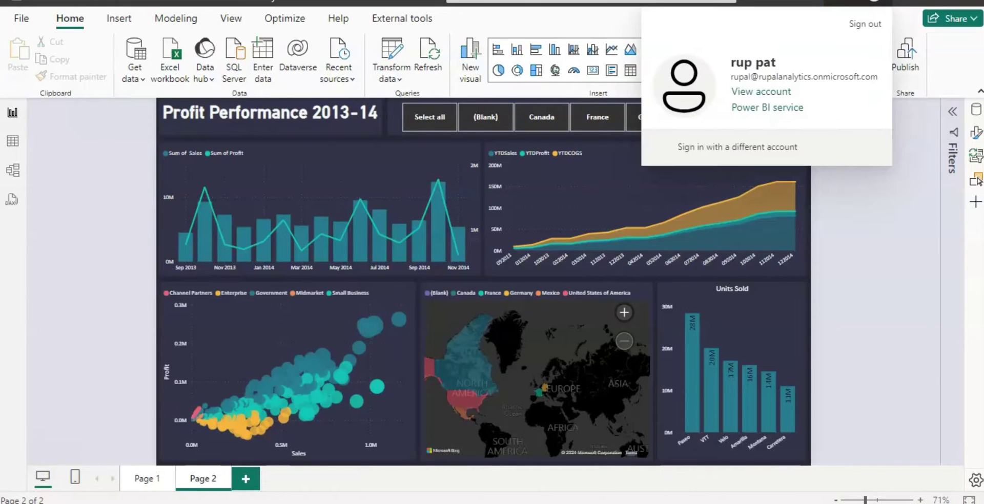
left_click(774, 111)
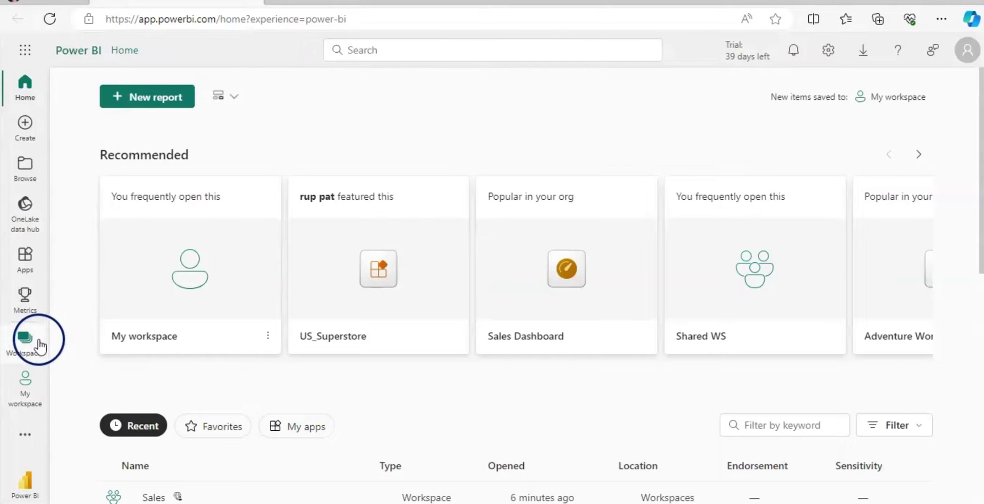
left_click(39, 347)
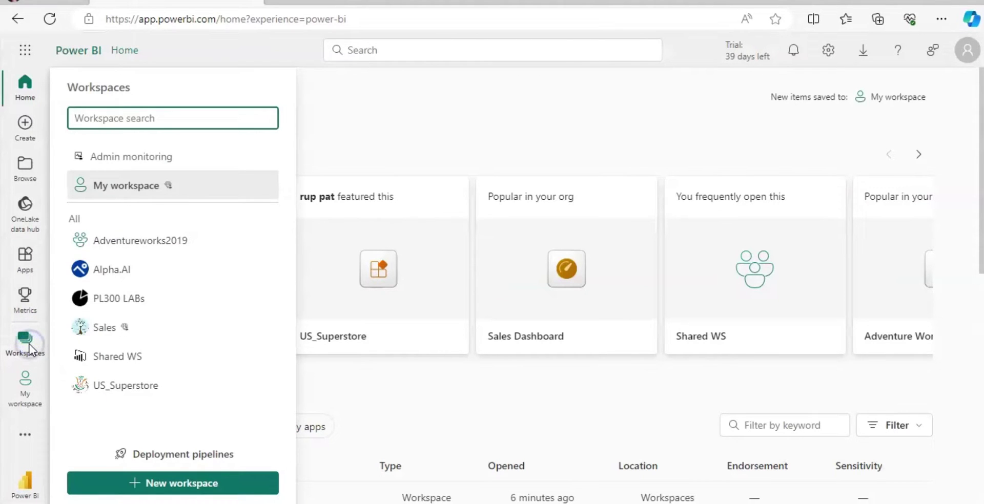
left_click(126, 328)
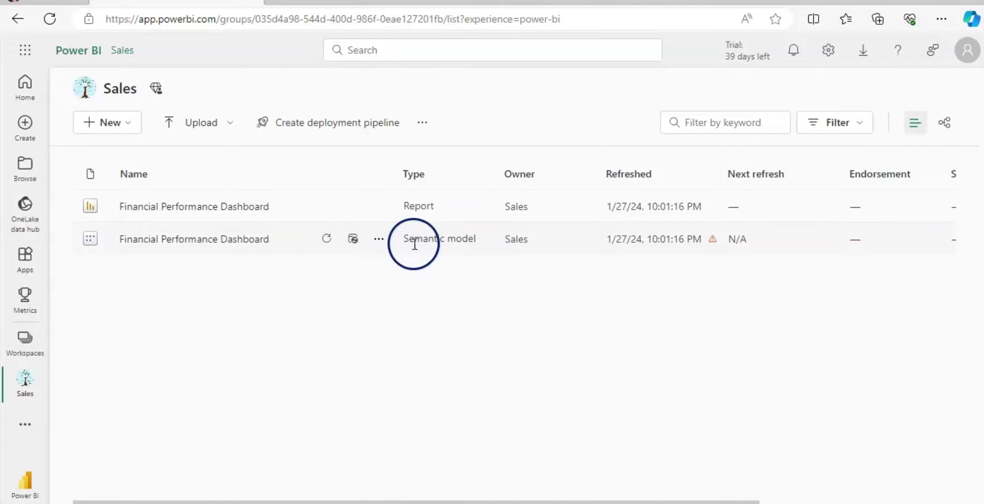
- Refresh the Financial Performance Dashboard semantic model on demand and check the details of its refresh warning
left_click(327, 241)
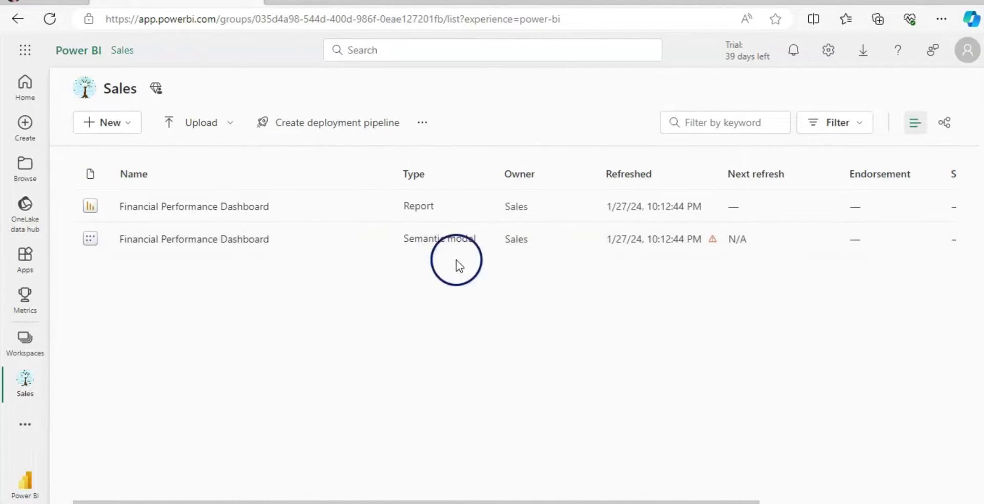
left_click(713, 240)
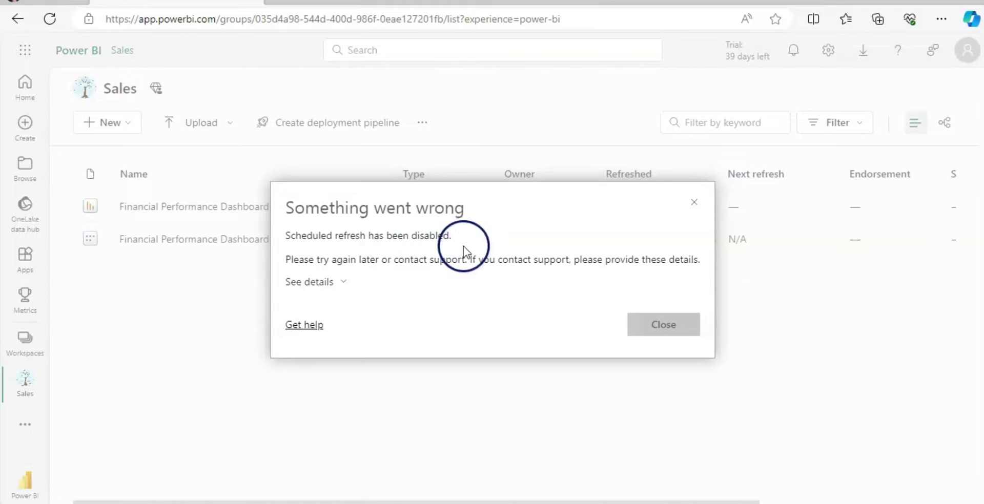
left_click(663, 328)
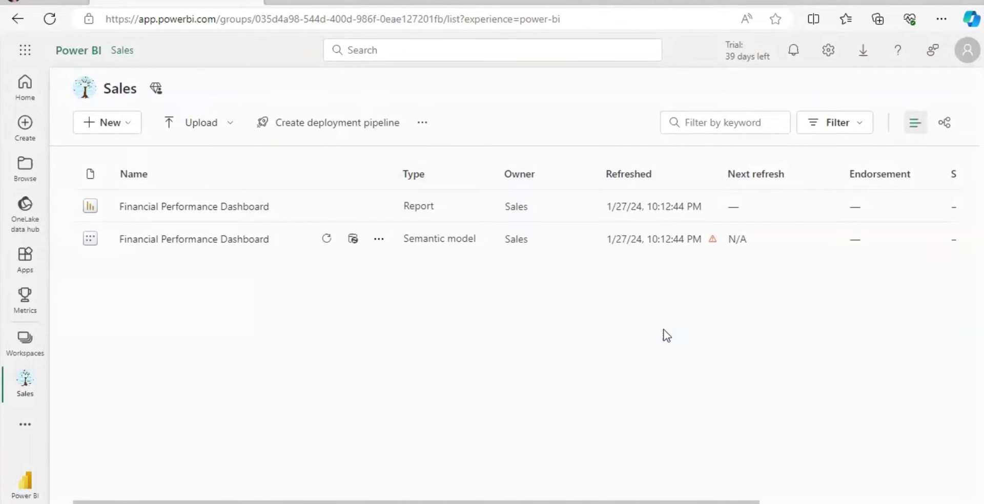
- Open the Financial Performance Dashboard report and refresh its semantic model from the report's related content
left_click(209, 206)
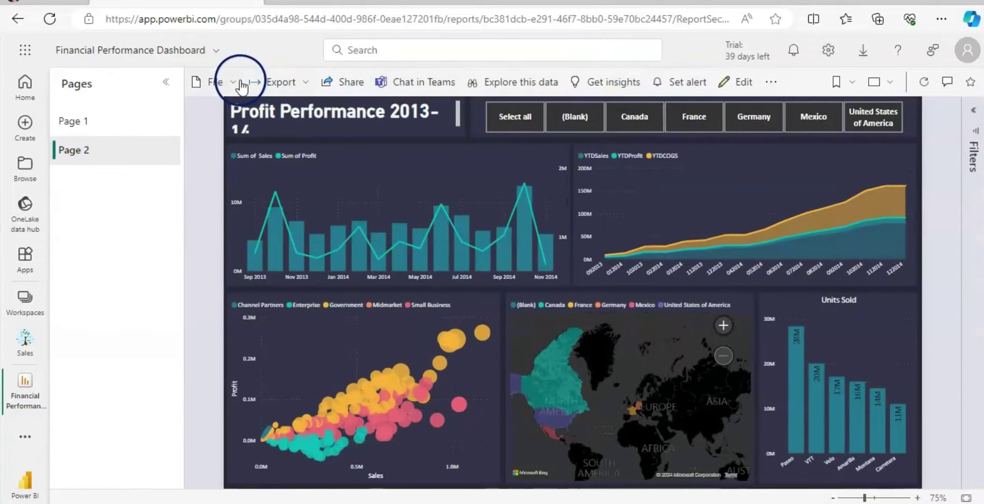
left_click(770, 84)
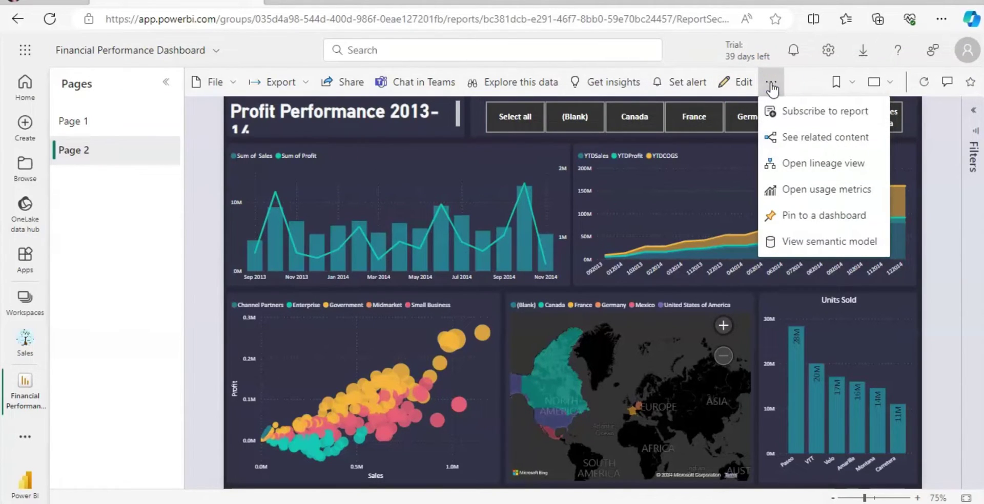
left_click(787, 142)
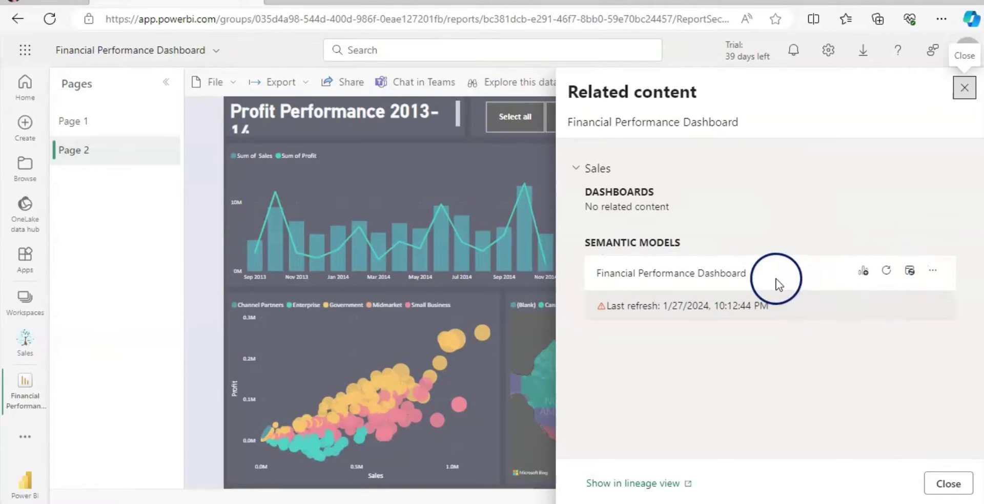
left_click(887, 271)
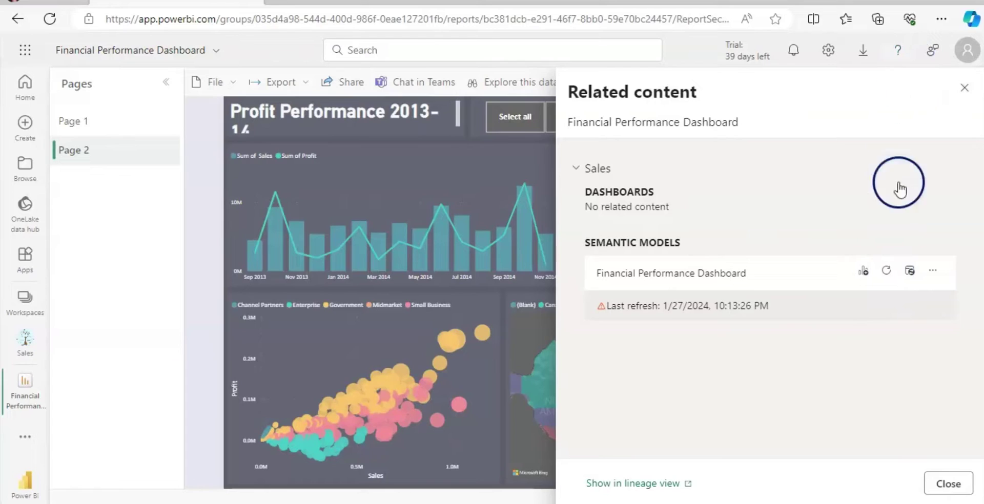
- Open the semantic model's refresh settings and expand the Gateway and cloud connections section
left_click(909, 271)
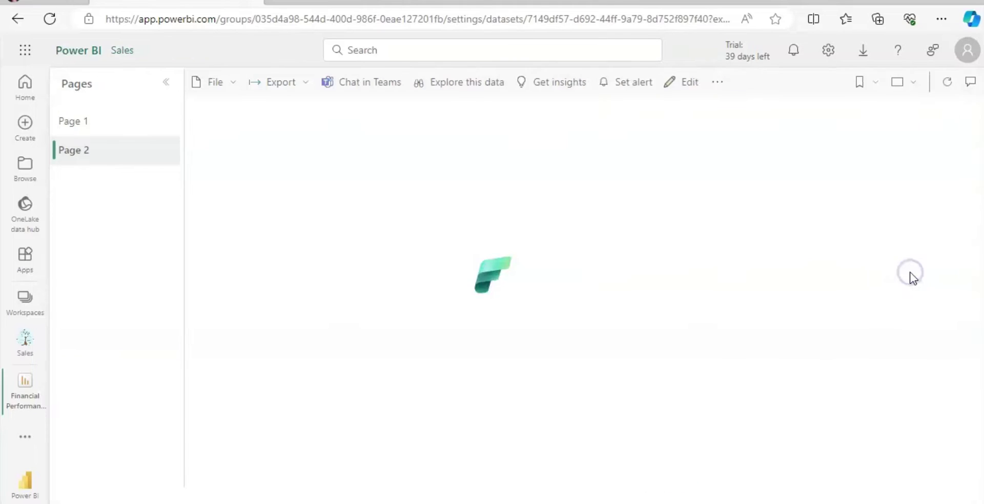
left_click(491, 242)
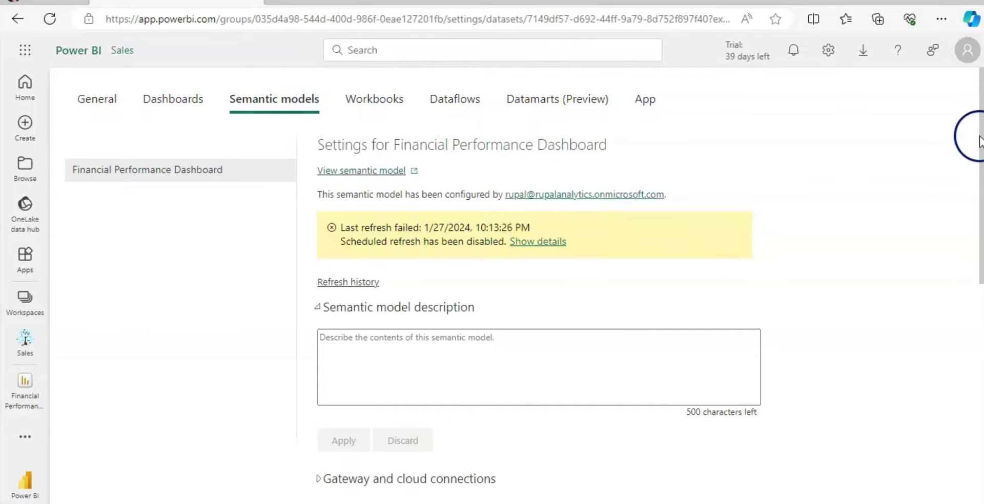
left_click_drag(980, 131, 979, 272)
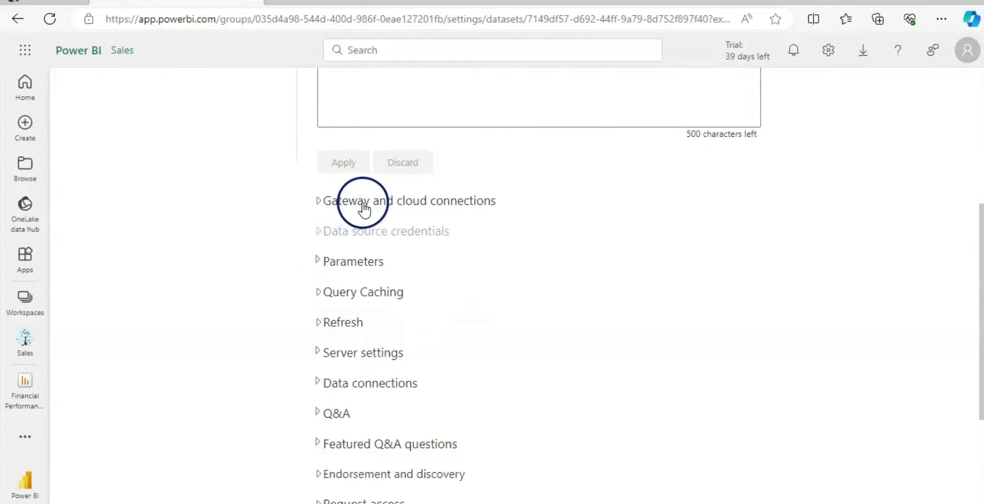
left_click(319, 205)
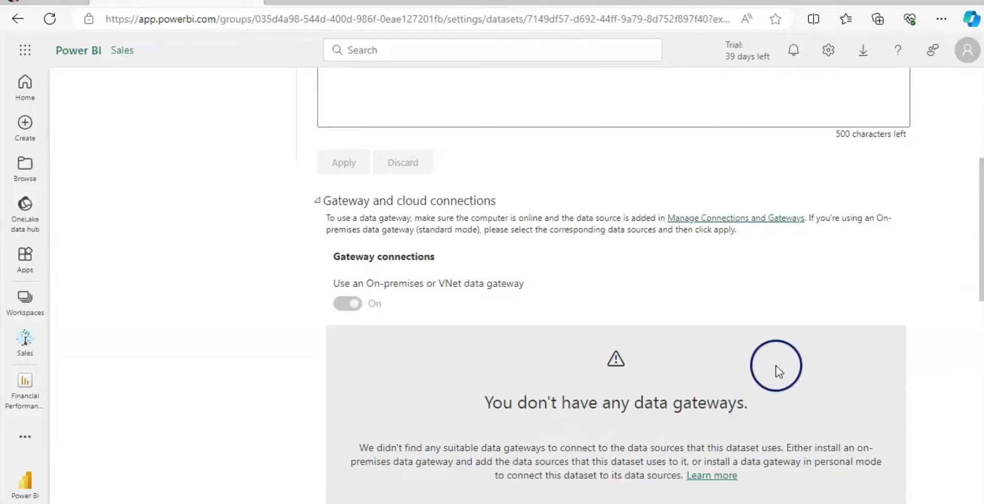
- Go to the Data Gateway download page and download the standard mode installer
left_click(865, 56)
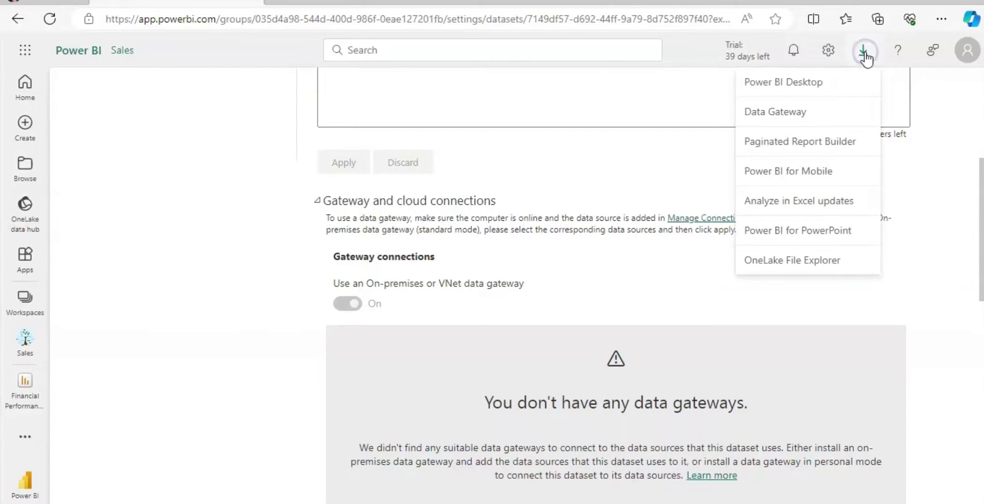
left_click(773, 118)
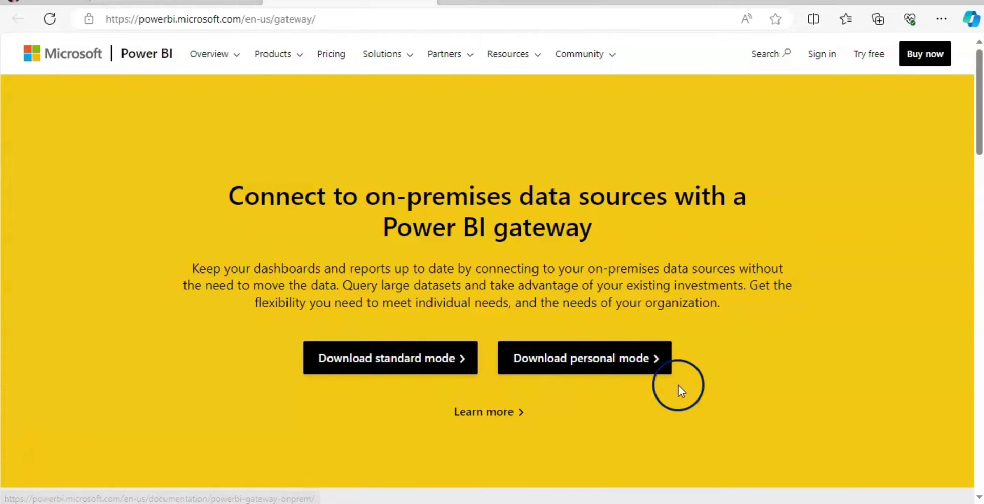
left_click_drag(978, 144, 949, 106)
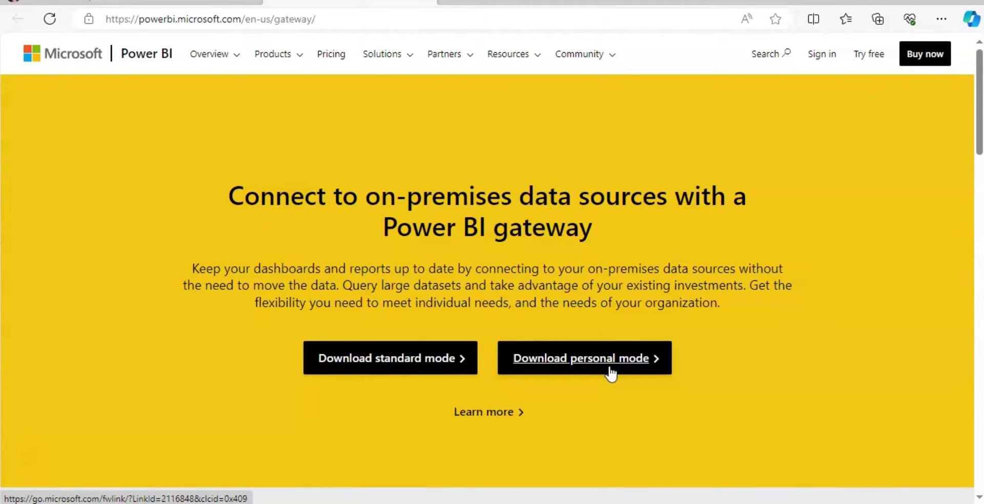
left_click(391, 365)
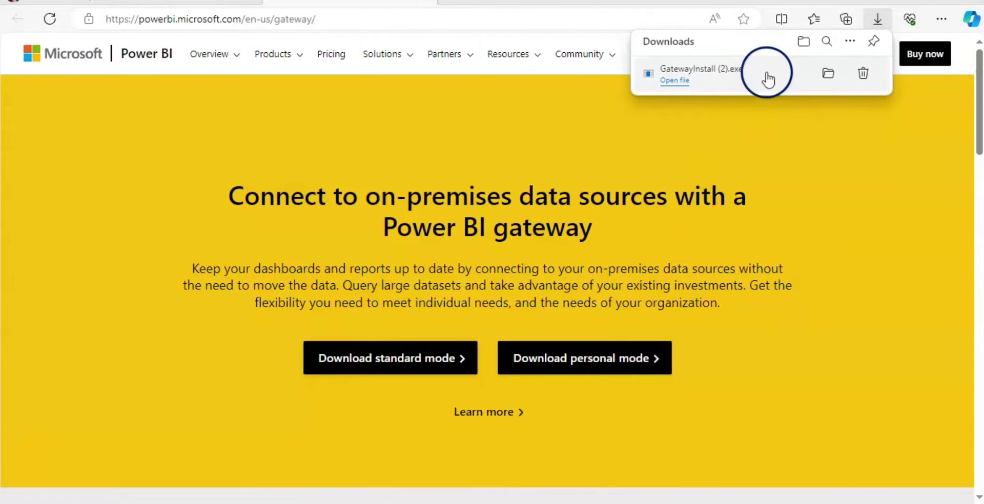
- Run the downloaded gateway installer, accept the terms of use and install to C:\Program Files\On-premises data gateway
left_click(672, 81)
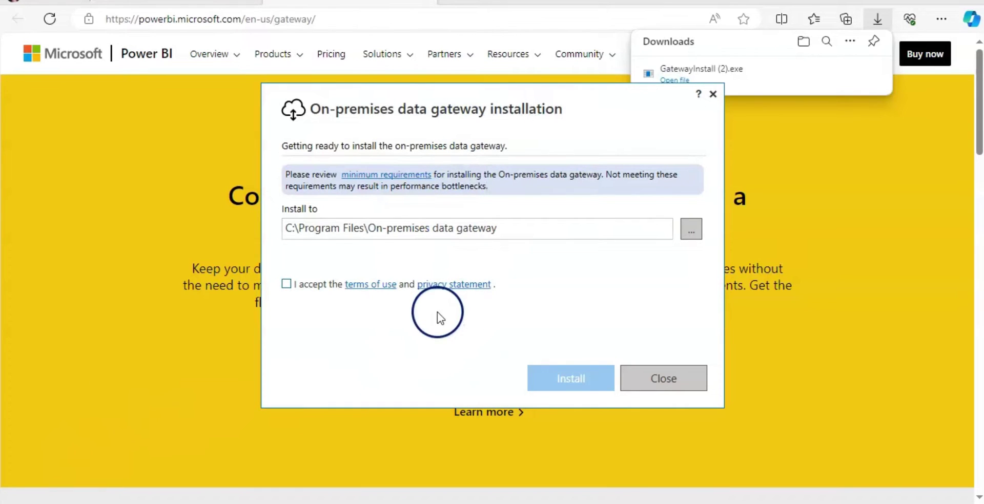
left_click(286, 286)
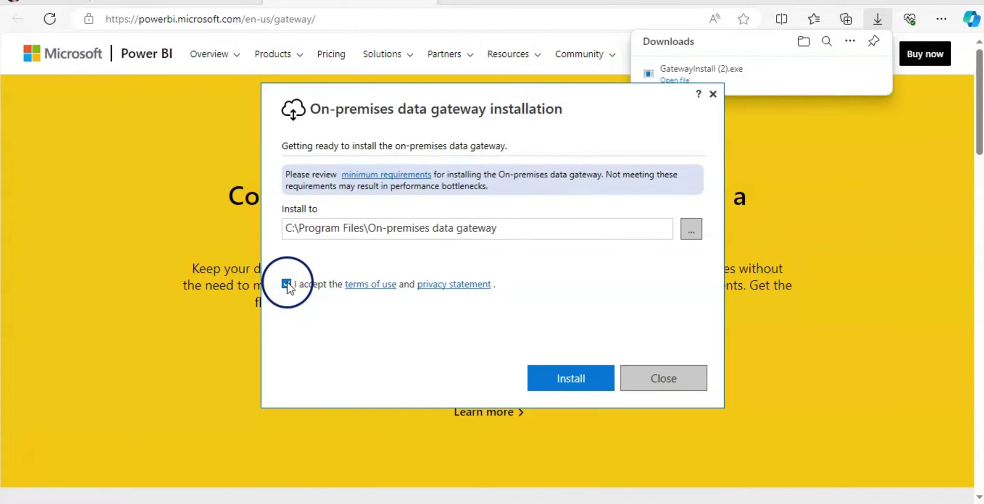
left_click(555, 385)
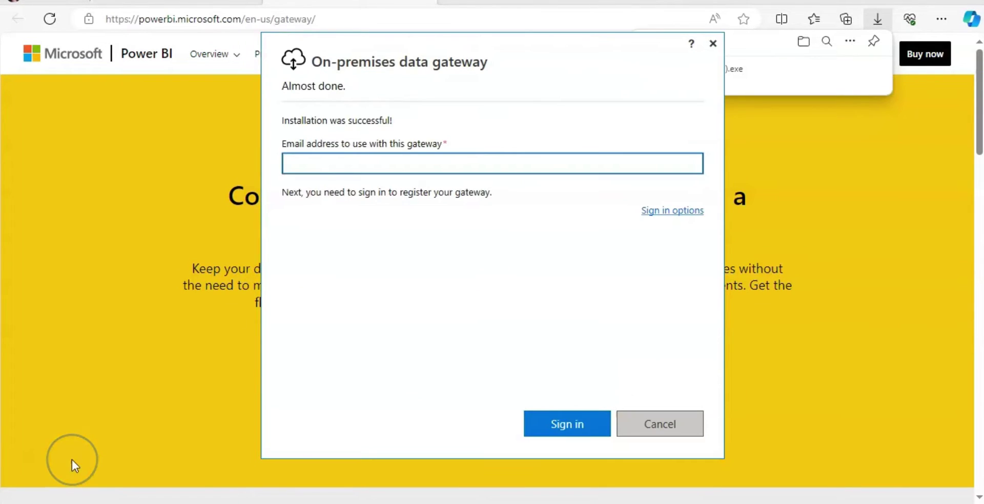
- Sign in to the gateway with the account's e-mail address and proceed with registering a new gateway on this computer
key("ctrl+v")
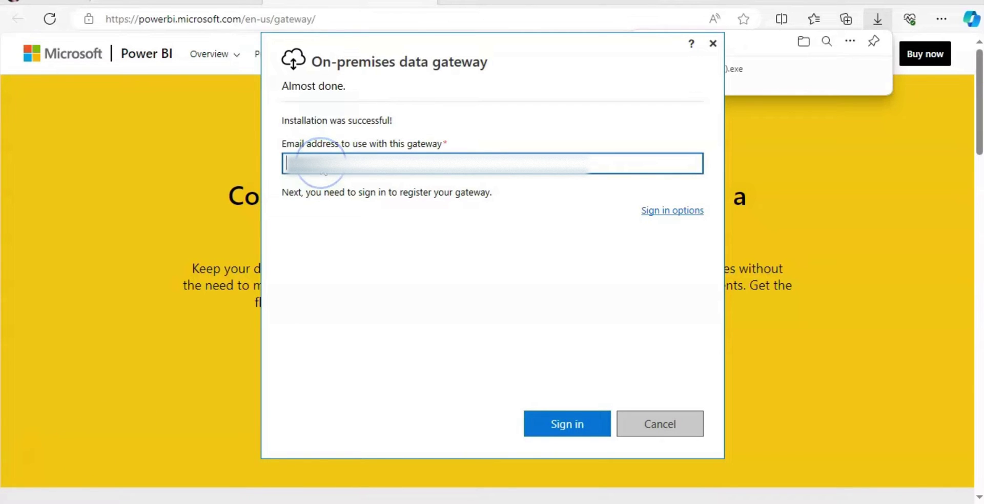
left_click(555, 424)
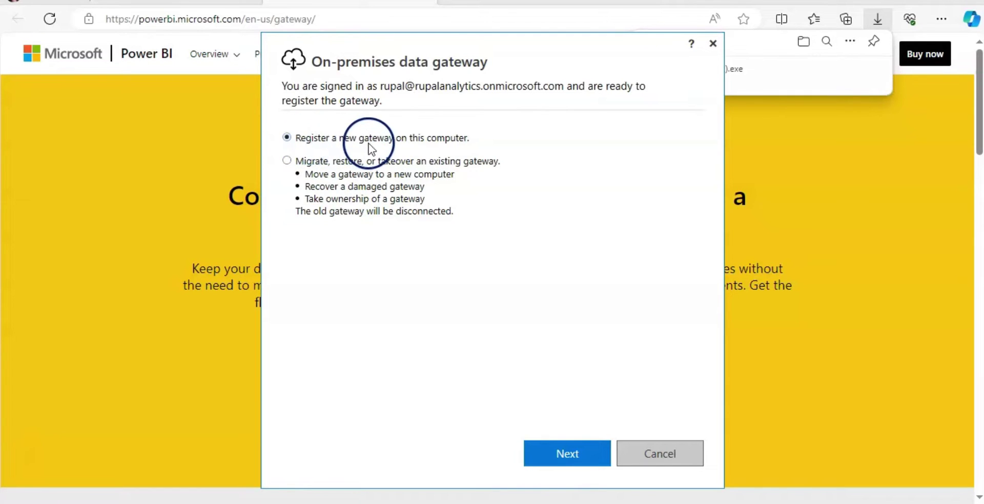
left_click(568, 454)
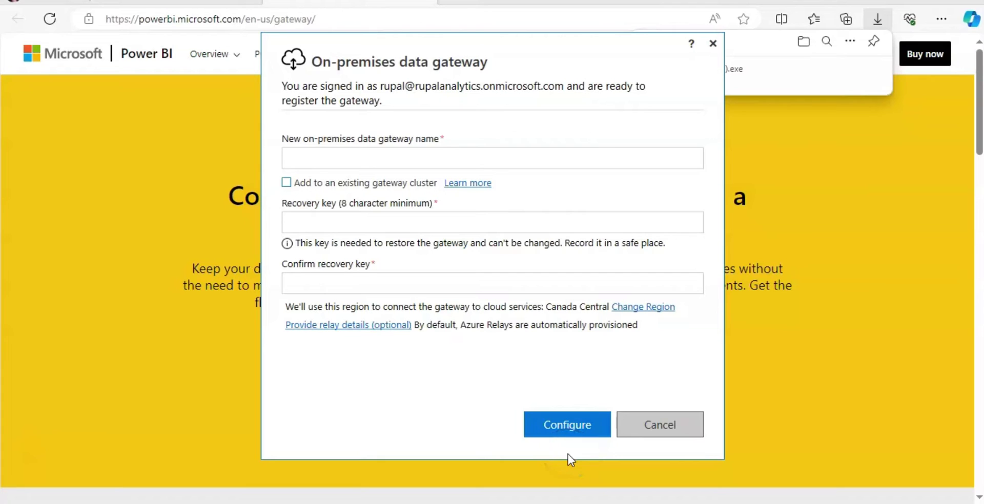
- Name the new gateway LDA Gateway, enter and confirm its recovery key, then configure it and close the setup
left_click(351, 158)
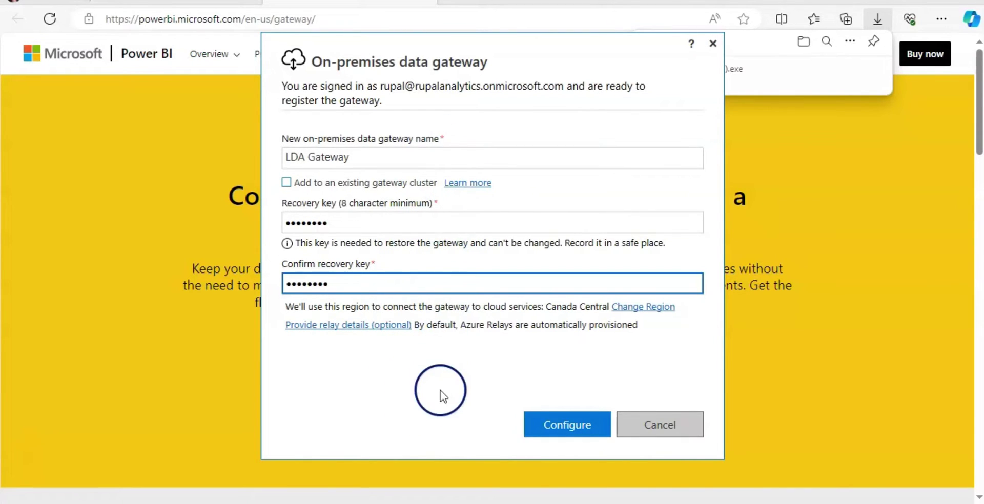
left_click(572, 426)
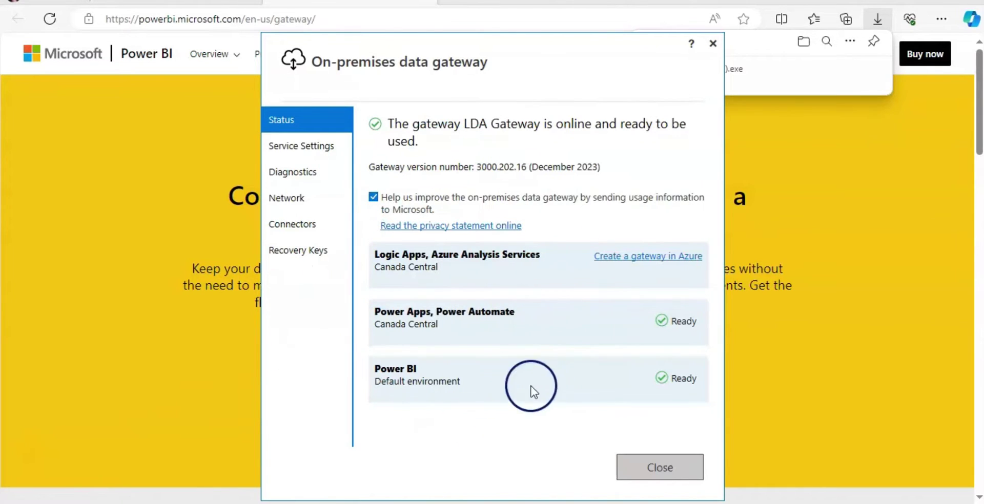
left_click(662, 470)
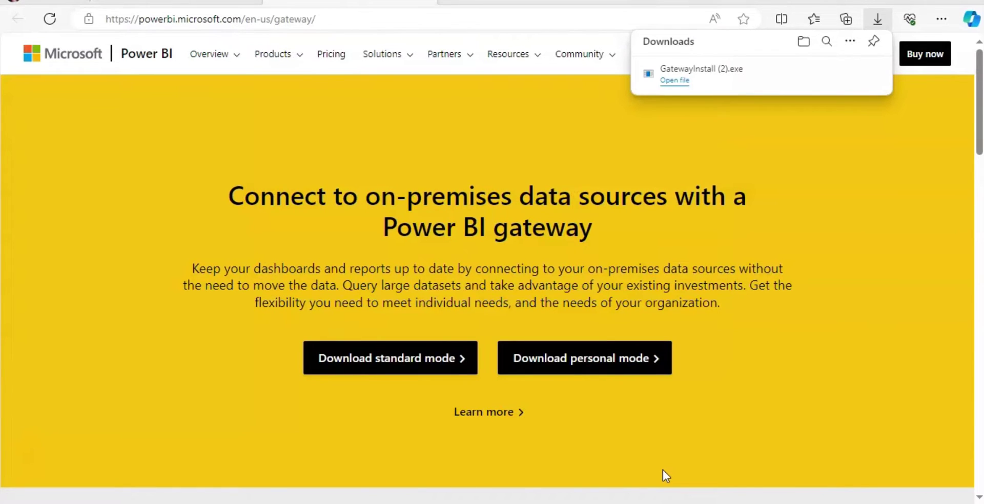
- Return to the Sales workspace in the Power BI service and open the Financial Performance Dashboard report
left_click(221, 3)
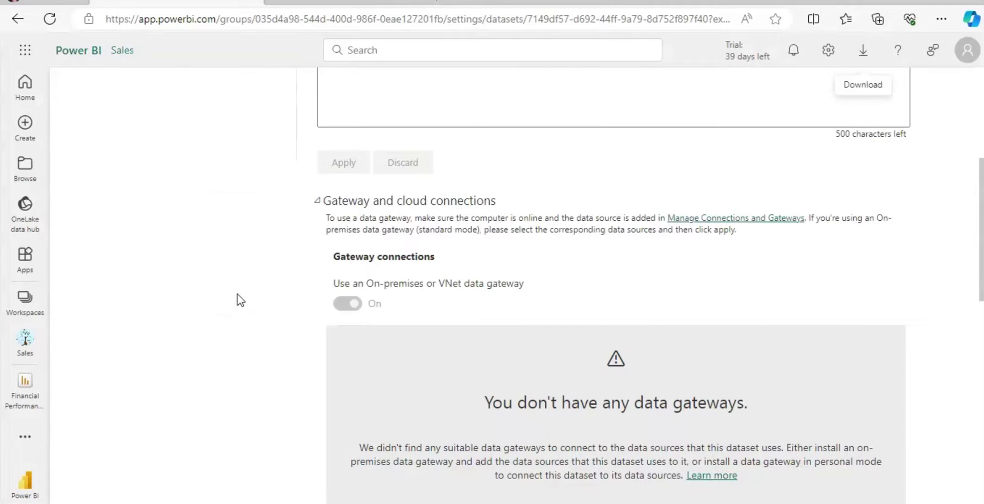
left_click(21, 349)
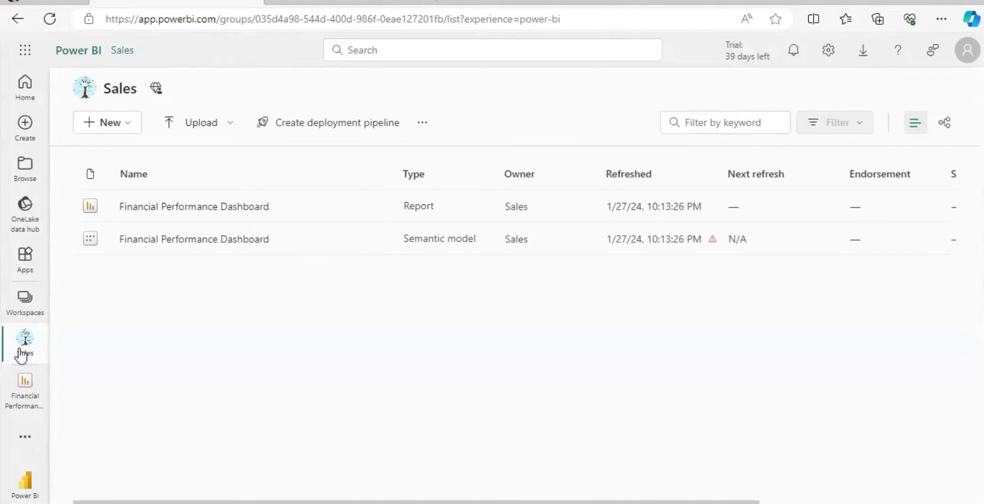
left_click(232, 208)
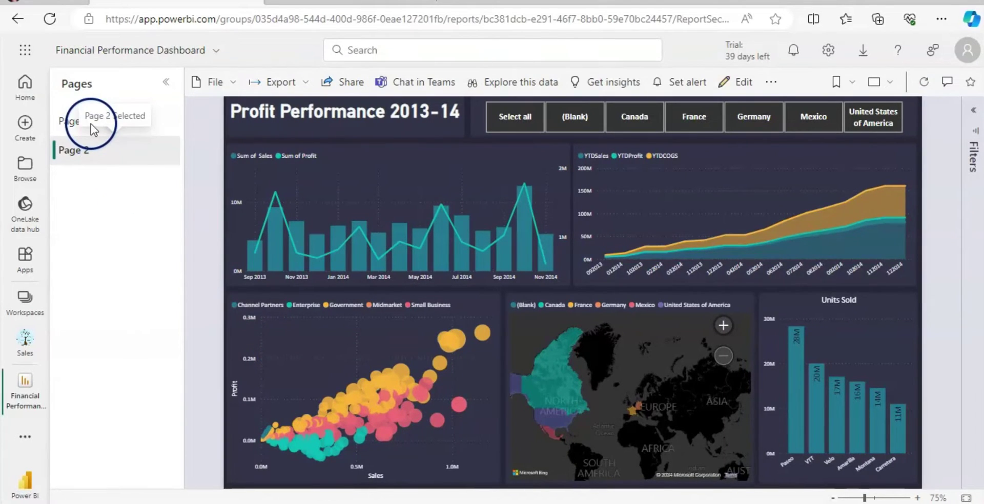
- Review the report's Page 1 and Page 2, examining the sales and profit by month chart on Page 2
left_click(74, 121)
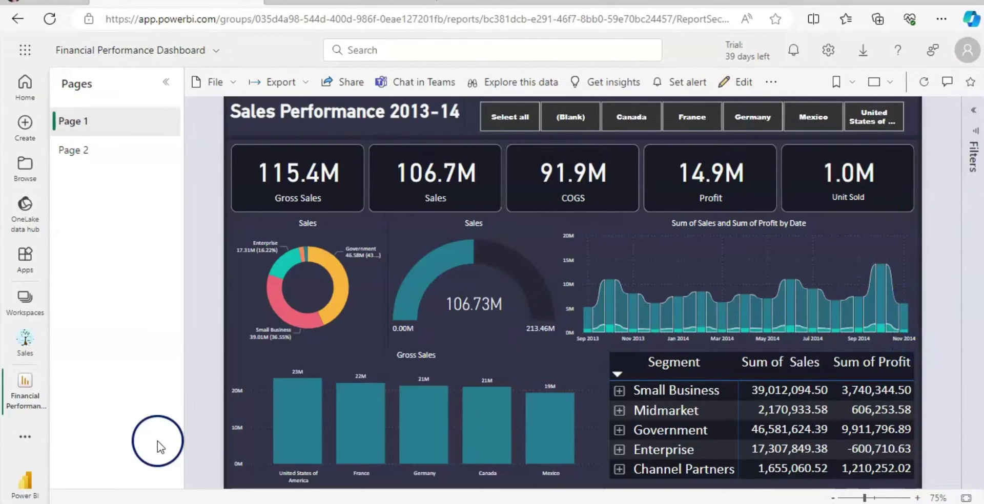
left_click(80, 151)
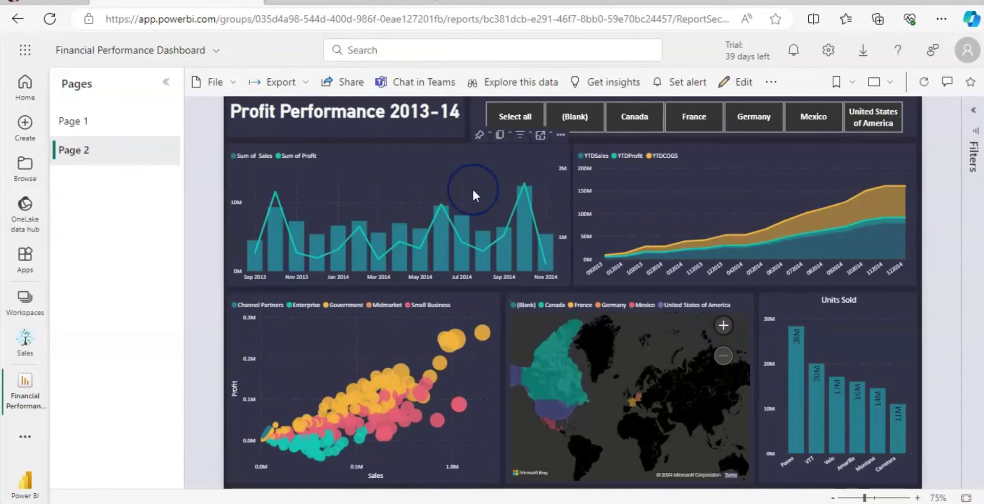
mouse_move(239, 275)
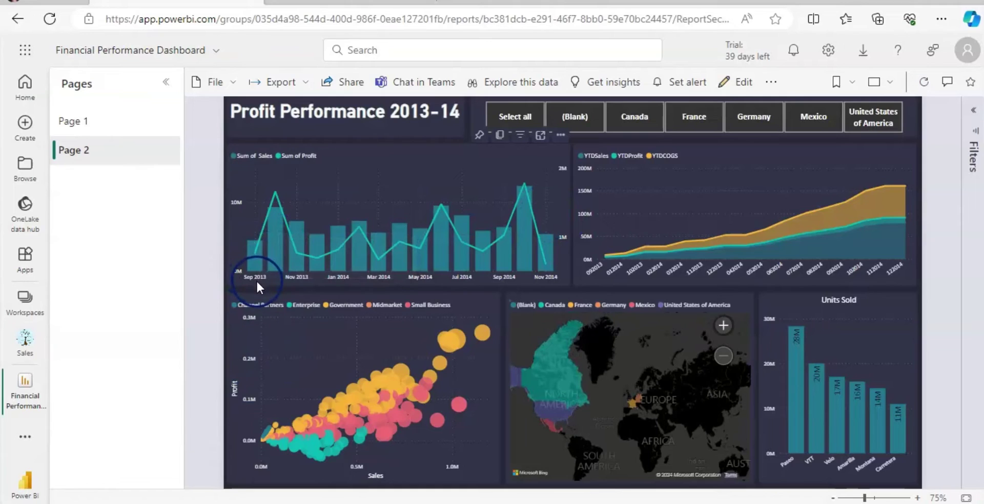
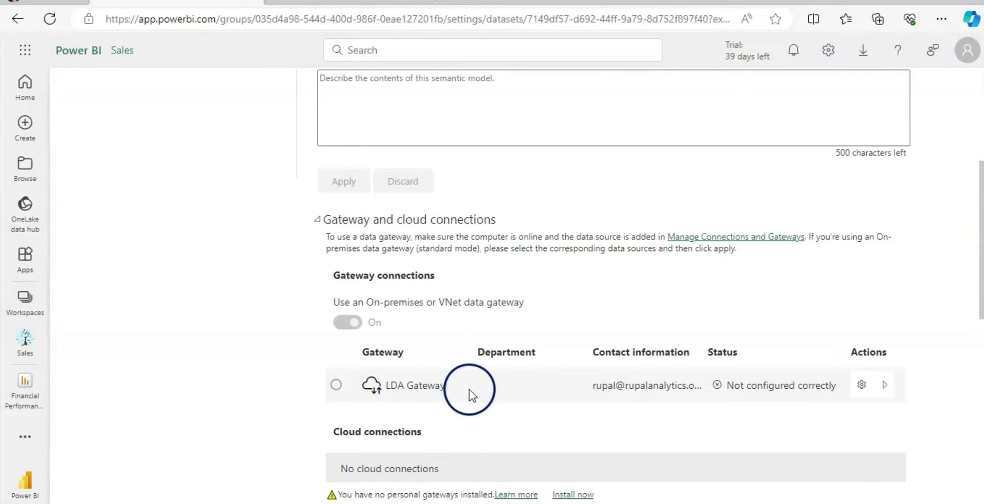
- Start adding the semantic model's financial.xlsx data source to LDA Gateway and name the new connection Financial Excel Data Gateway
left_click(888, 392)
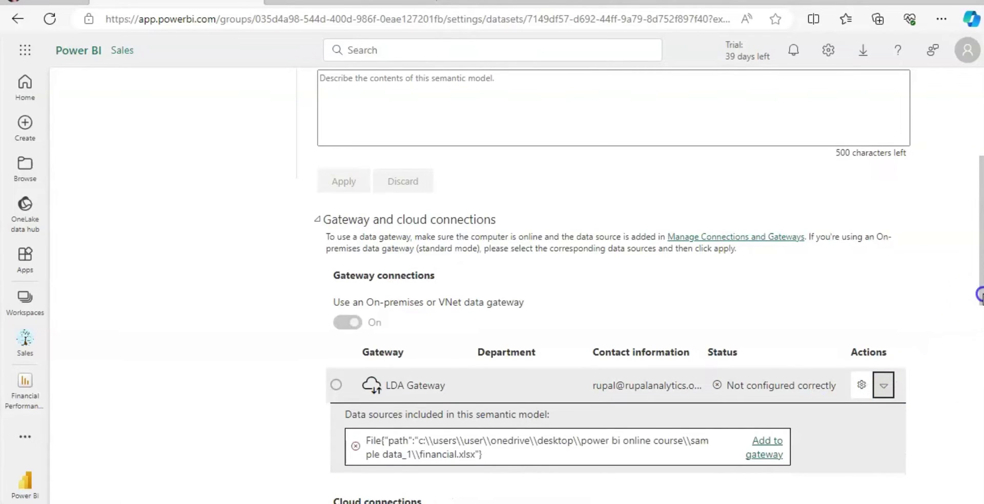
scroll(980, 296, "down", 4)
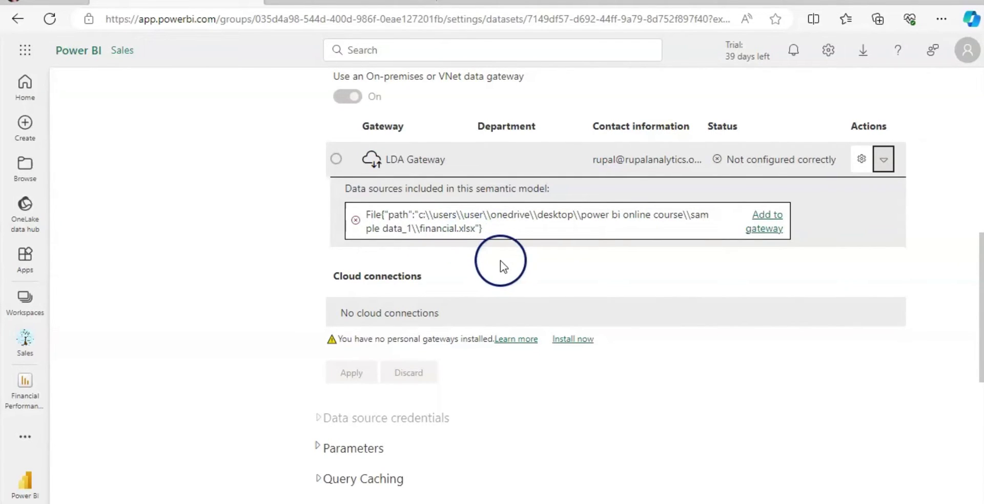
left_click(773, 221)
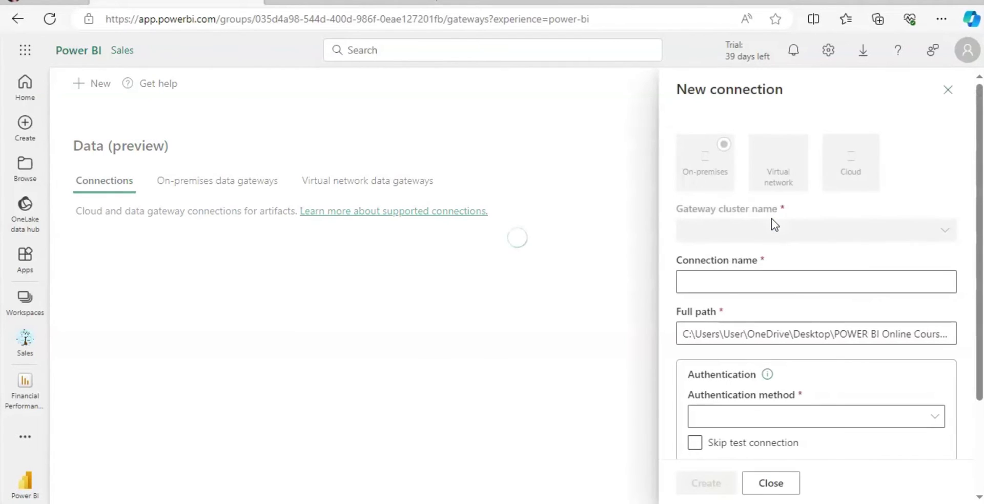
left_click(753, 281)
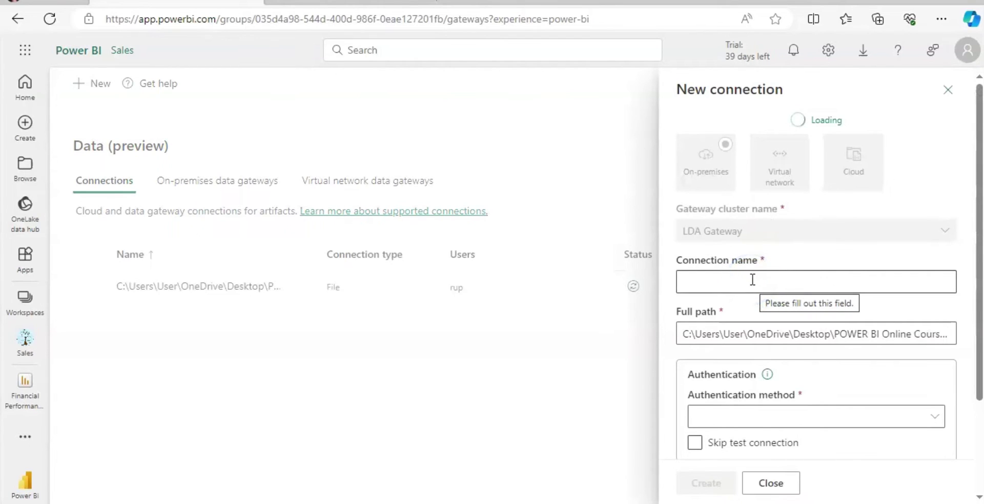
left_click(751, 279)
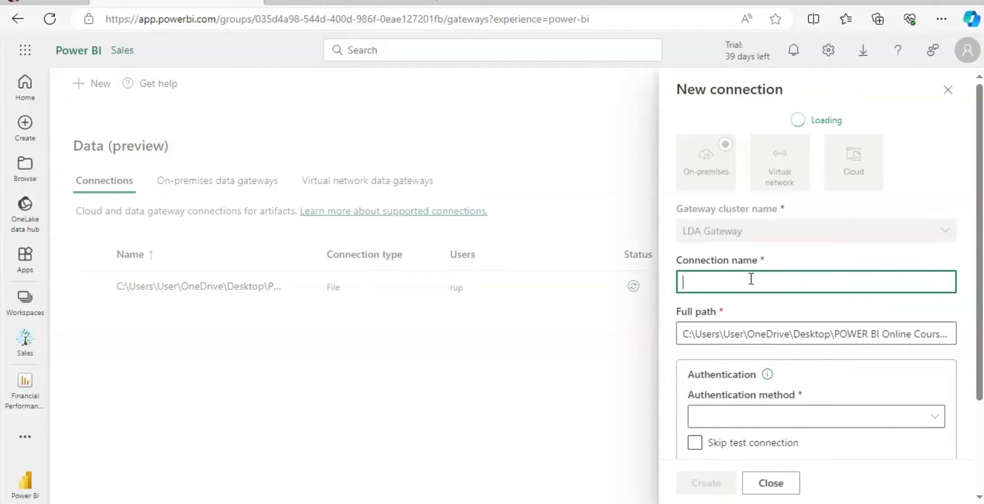
type("Financial Excel Data Gateway")
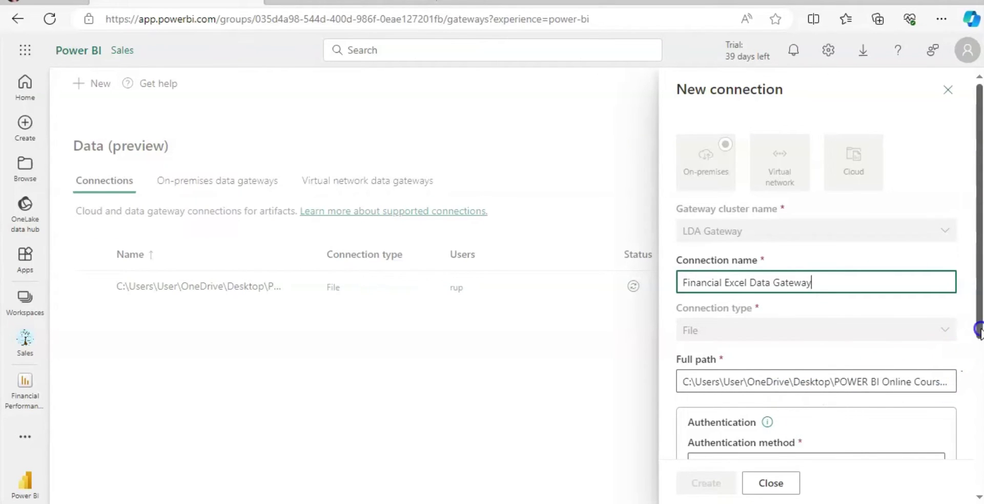
- Fill in the Windows username and password for the connection's Windows authentication and create the connection
left_click_drag(979, 330, 976, 494)
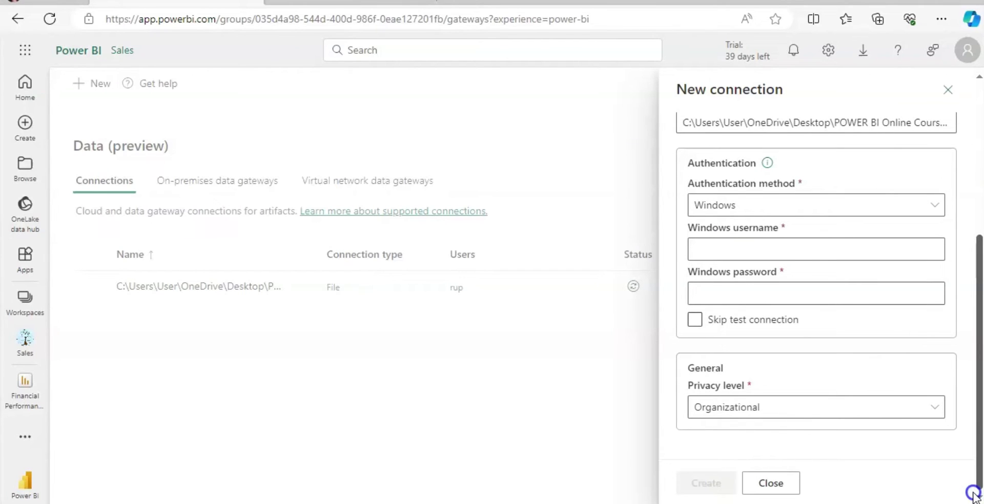
left_click_drag(974, 495, 974, 420)
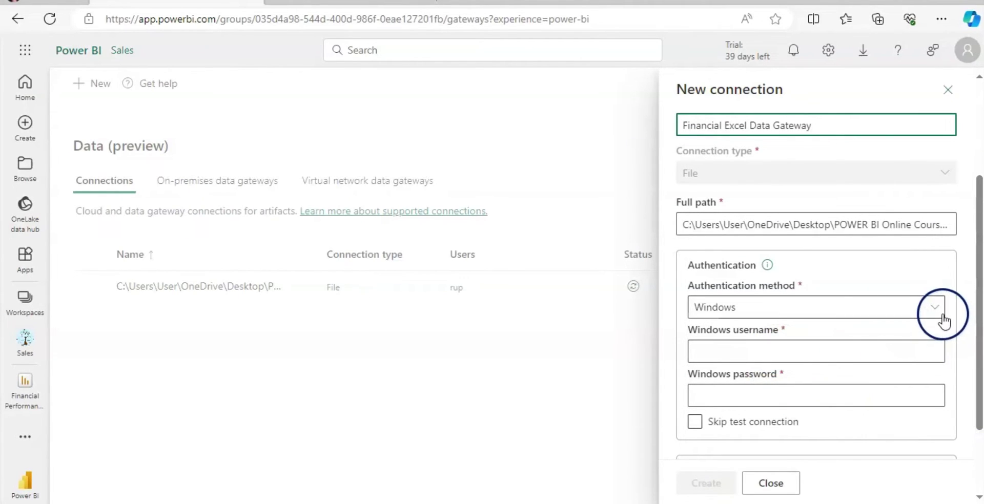
left_click(770, 266)
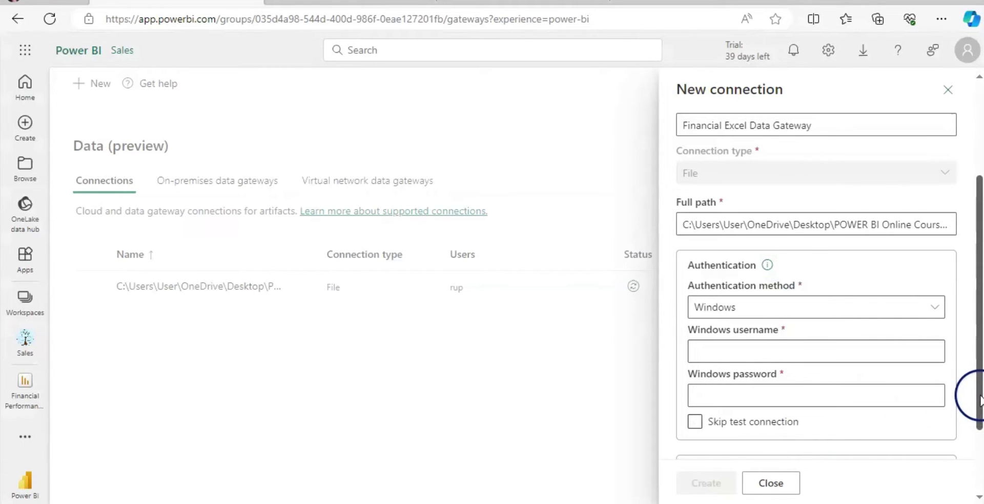
mouse_move(980, 400)
left_mouse_down()
mouse_move(979, 459)
mouse_move(977, 408)
left_mouse_up()
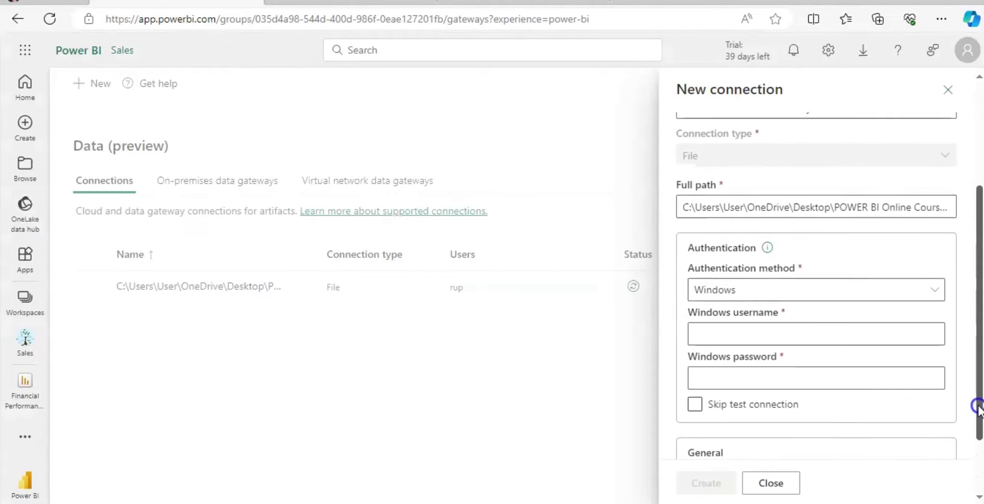
left_click(128, 429)
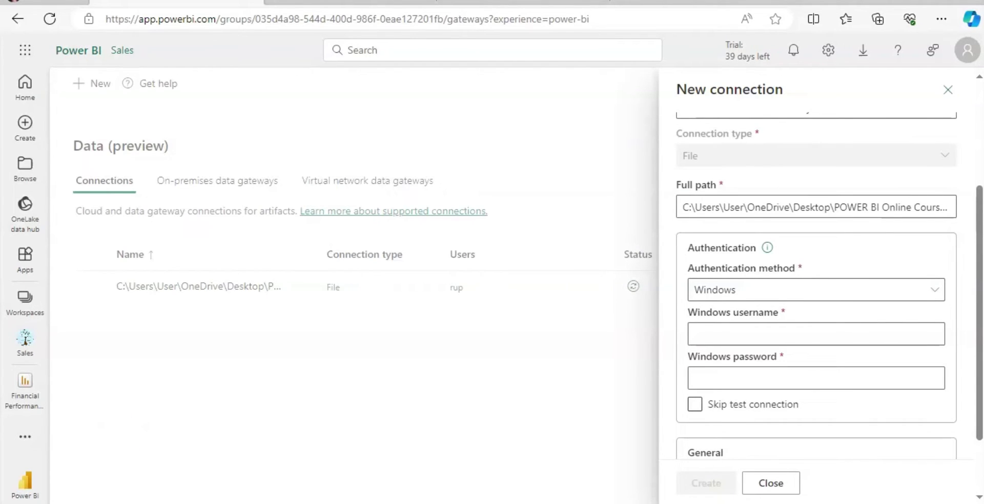
left_click(189, 454)
left_click(770, 303)
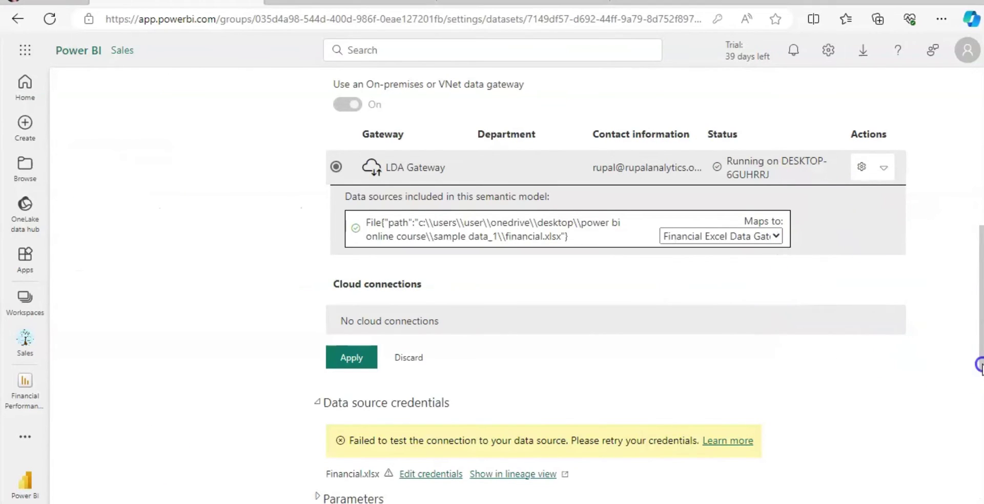
- Map the financial.xlsx data source to Financial Excel Data Gateway and apply the gateway connection settings
left_click_drag(977, 368, 979, 322)
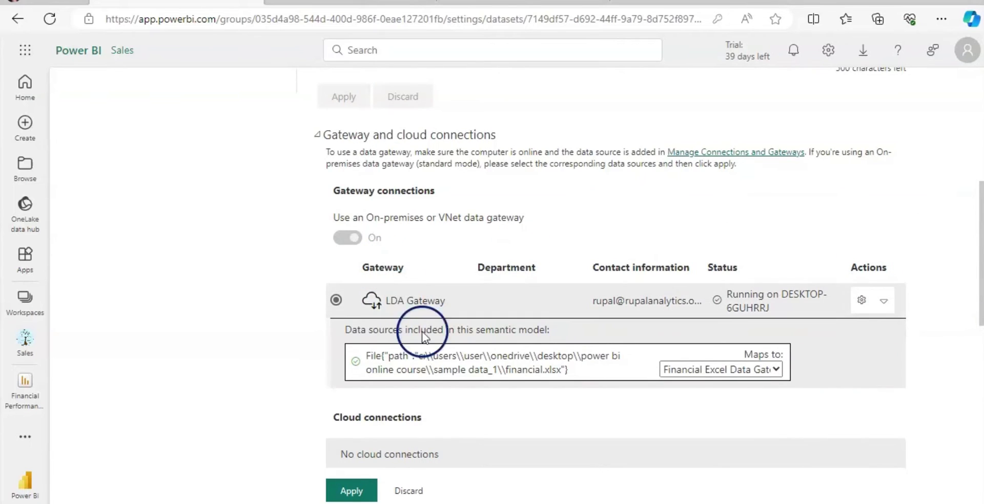
left_click(777, 371)
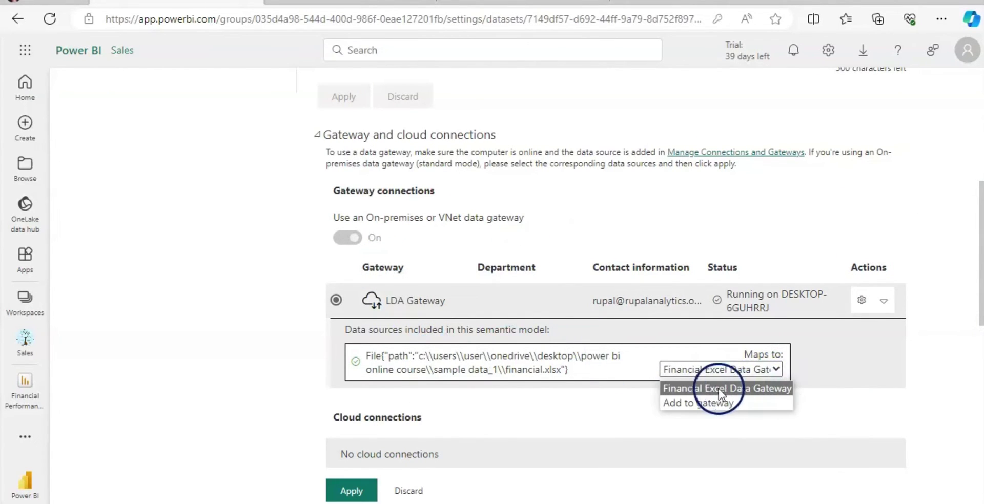
left_click(734, 390)
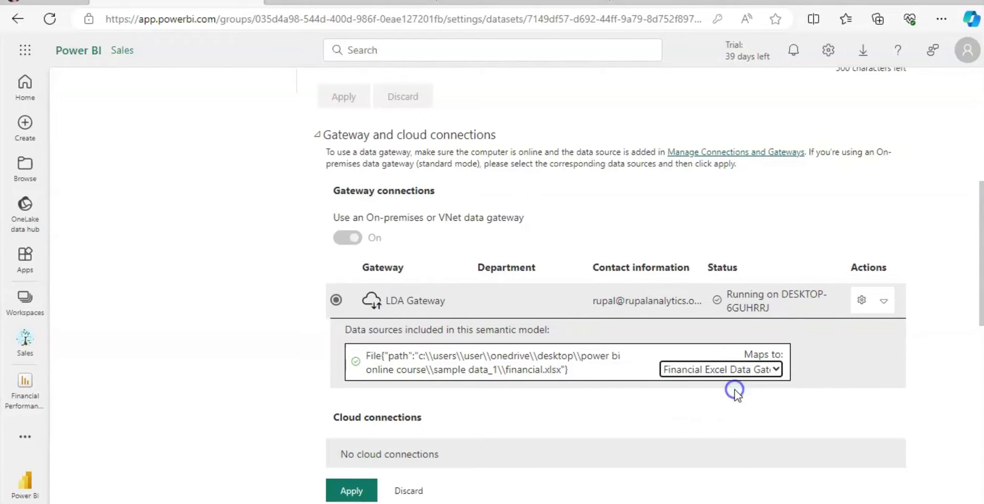
left_click(363, 440)
left_click(349, 490)
left_click(329, 471)
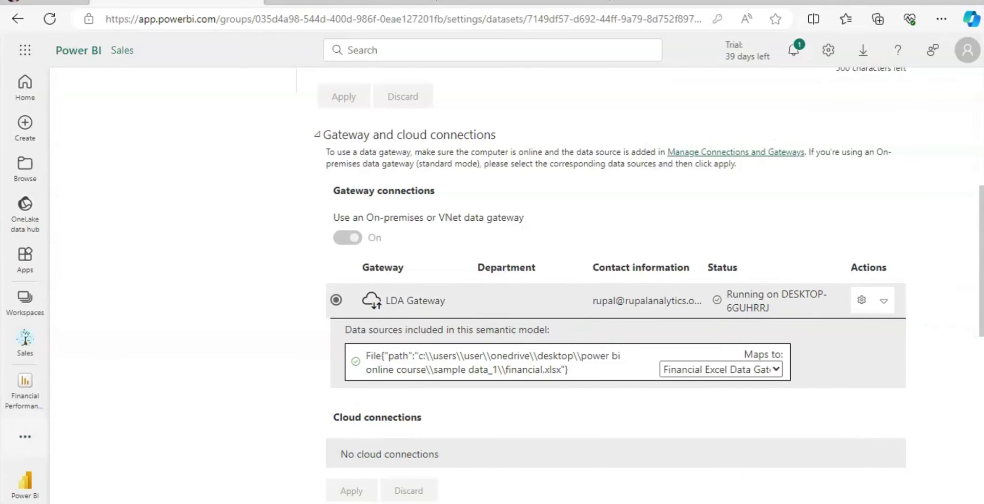
- Switch to the Financial workbook in Excel and filter its Year column to show only 2014
scroll(610, 287, "up", 7)
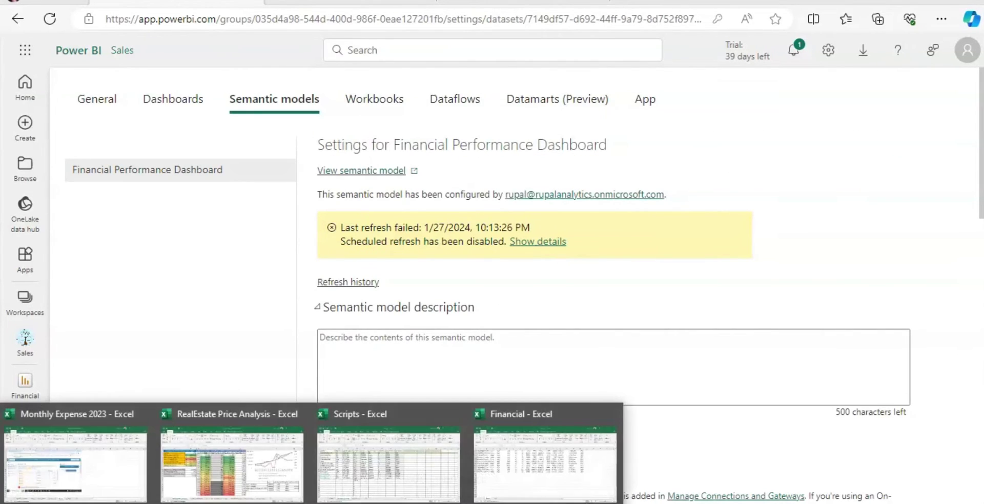
left_click(528, 469)
key("shift+space")
key("ctrl+shift+Down")
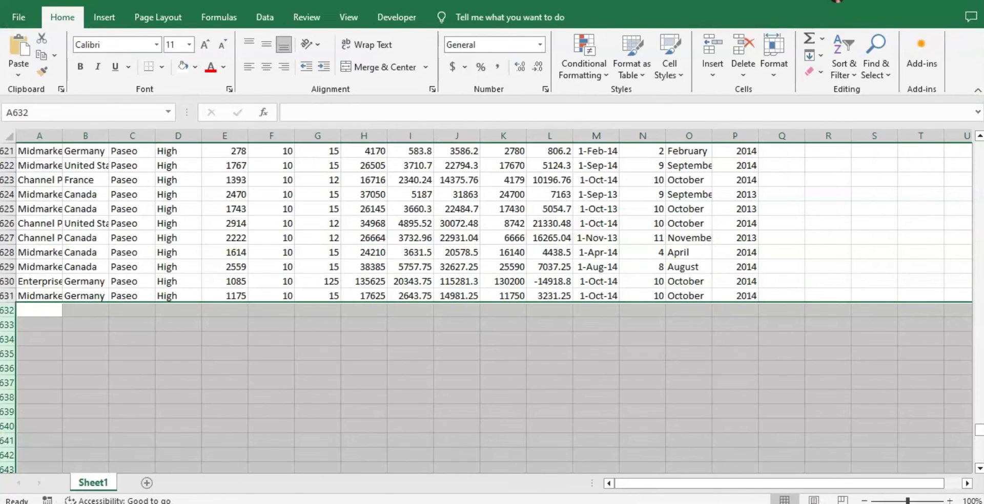
key("ctrl+9")
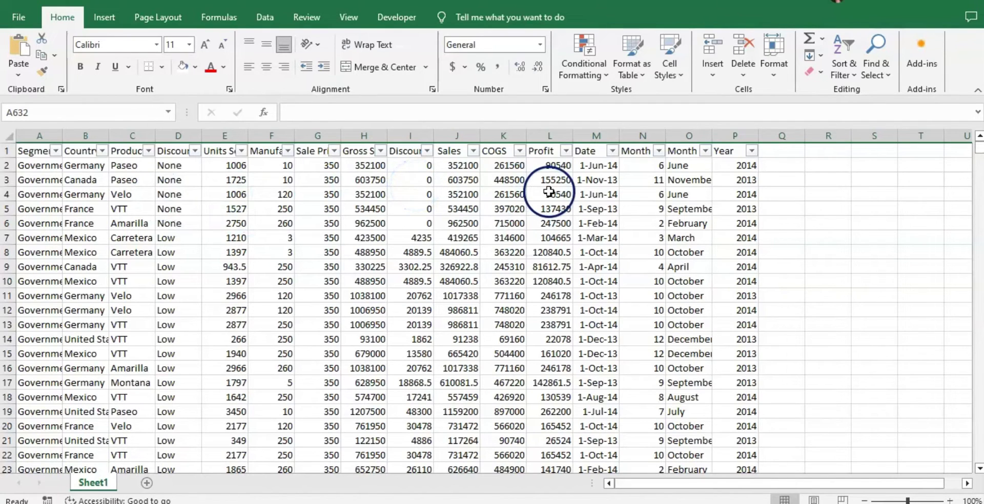
left_click(751, 152)
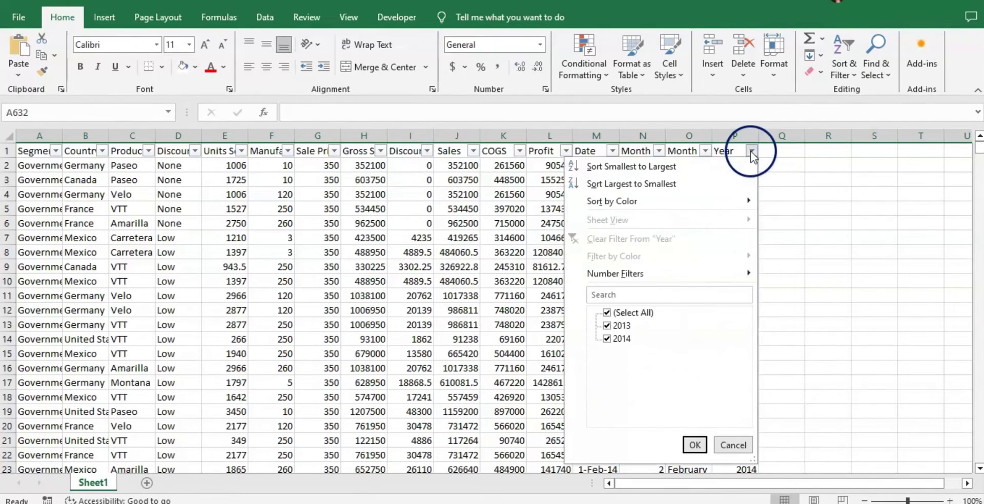
left_click(607, 326)
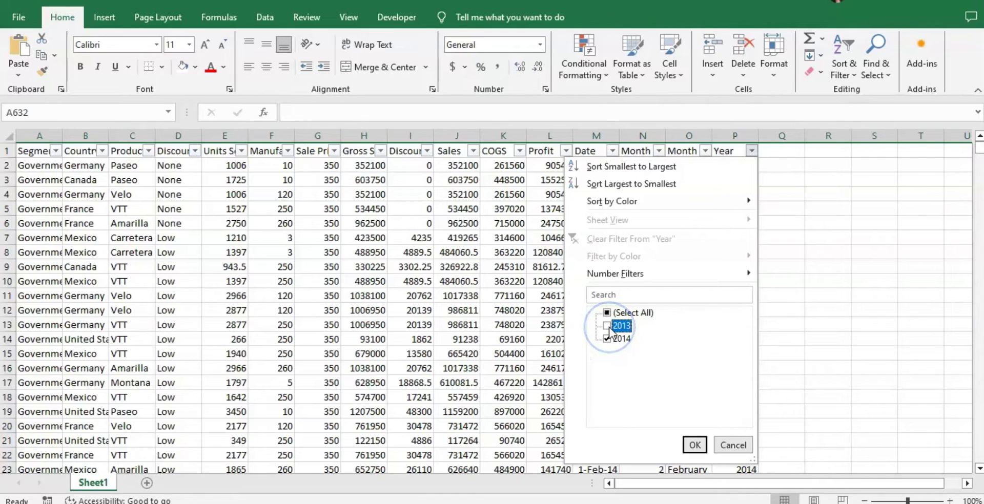
left_click(695, 446)
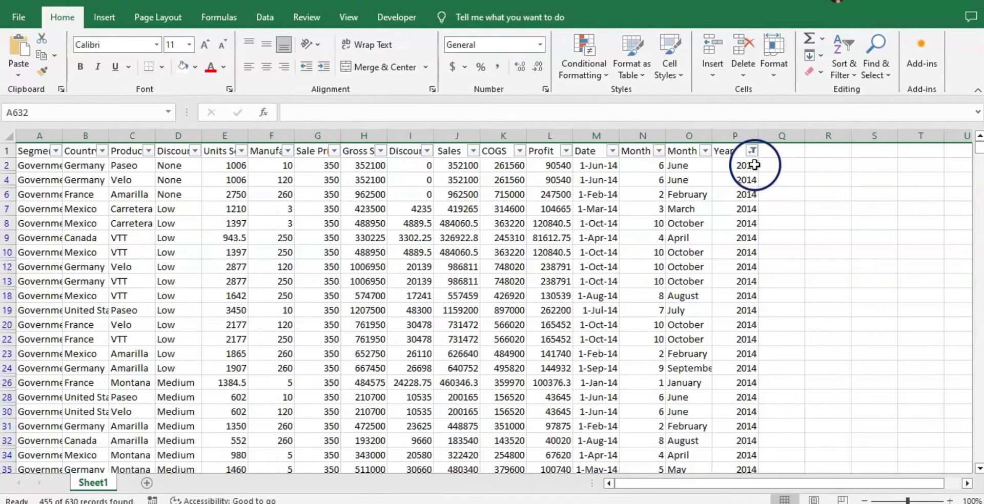
- Check which months the Financial workbook's Month Name column contains for 2014, leaving that column unfiltered
left_click(705, 151)
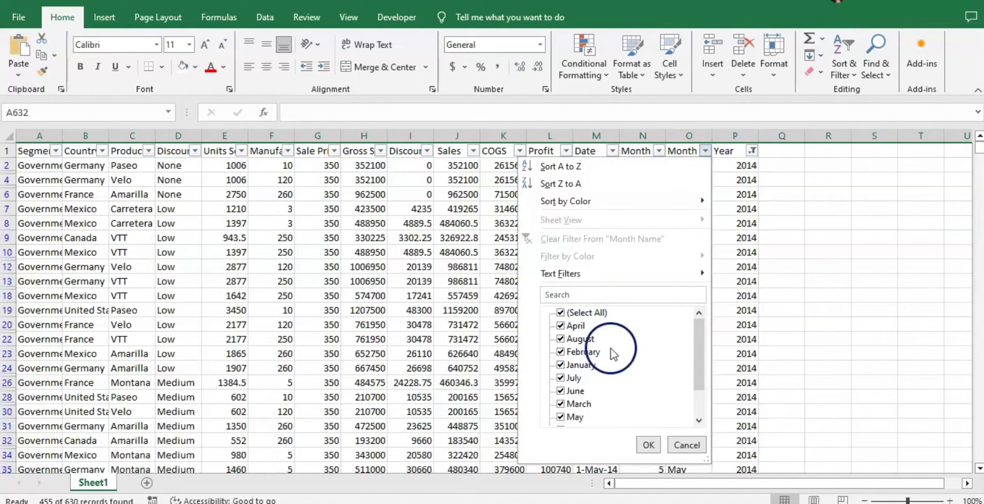
left_click_drag(697, 346, 697, 386)
scroll(587, 421, "up", 1)
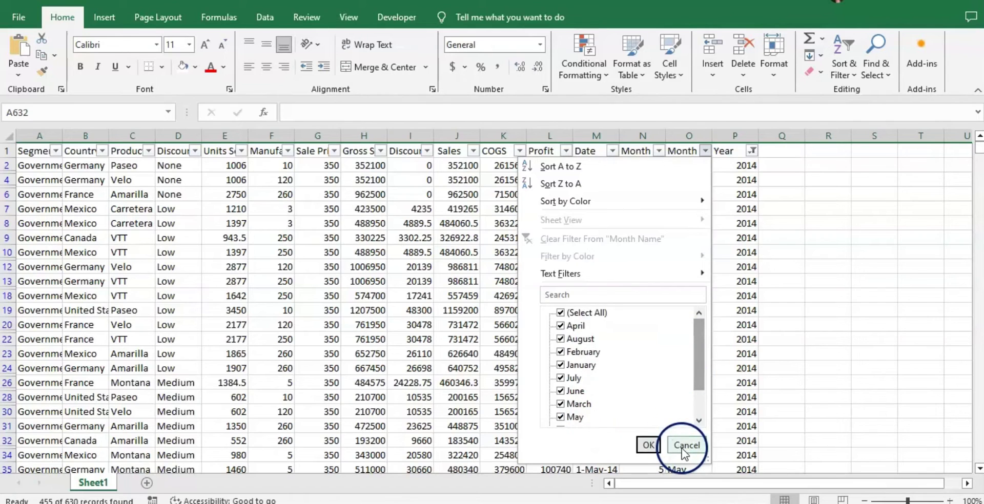
left_click(683, 446)
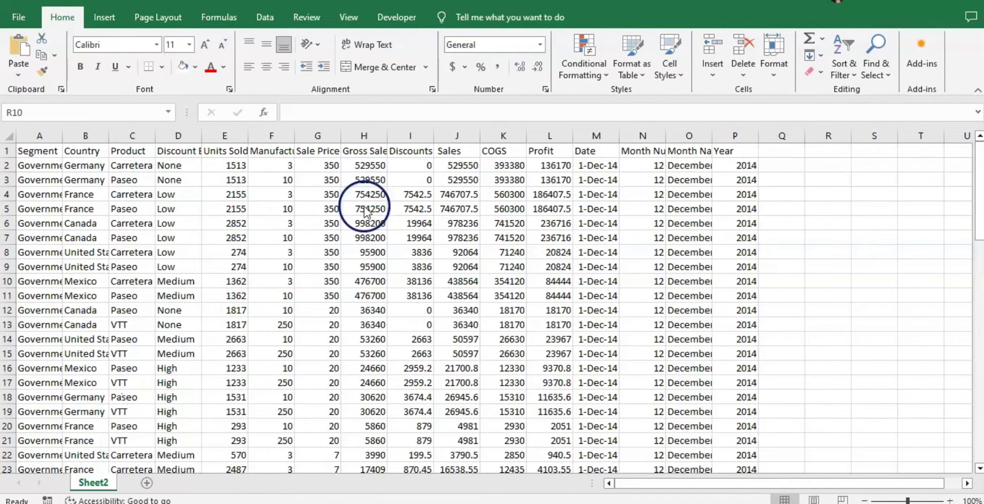
- Add filters to the header row of Sheet2 in the Financial DEC 2014 workbook
left_click(10, 151)
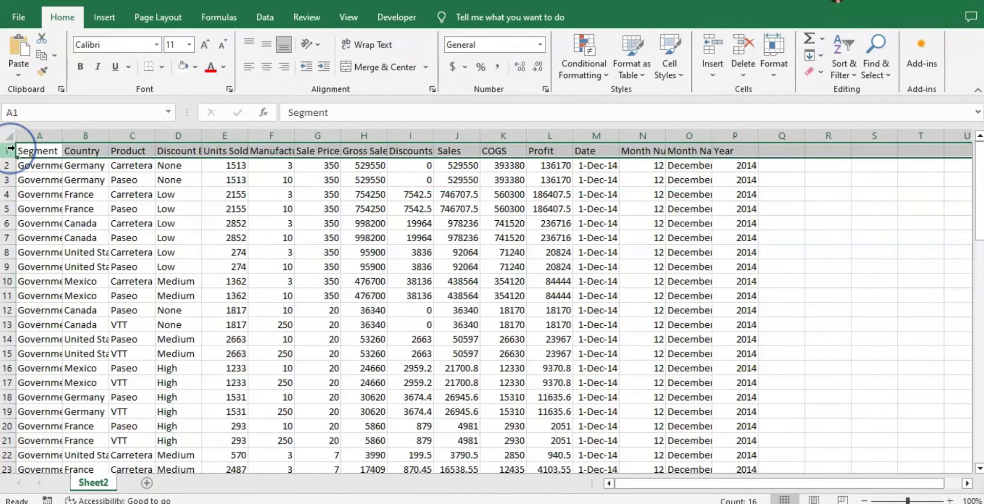
key("alt+d")
key("f")
key("f")
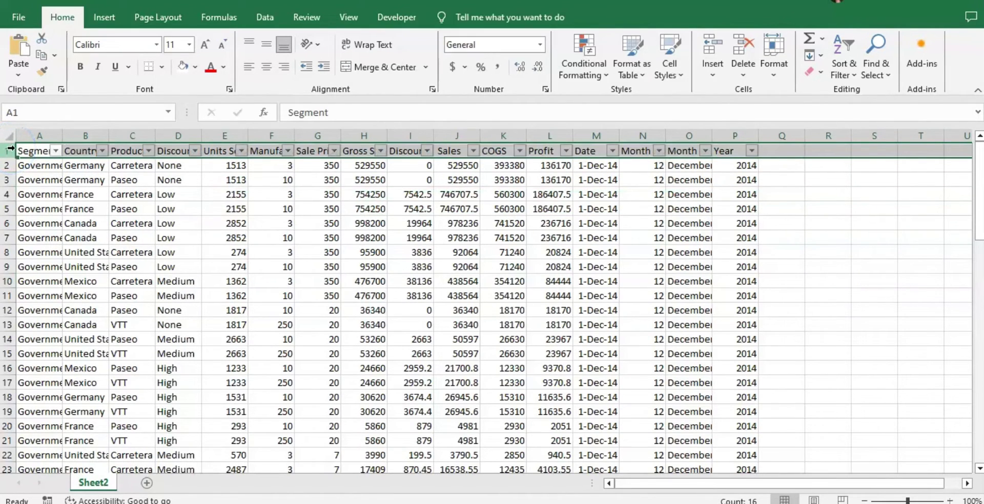
- Check which years and months the Year and Month Name columns of the Financial DEC 2014 workbook contain
left_click(751, 150)
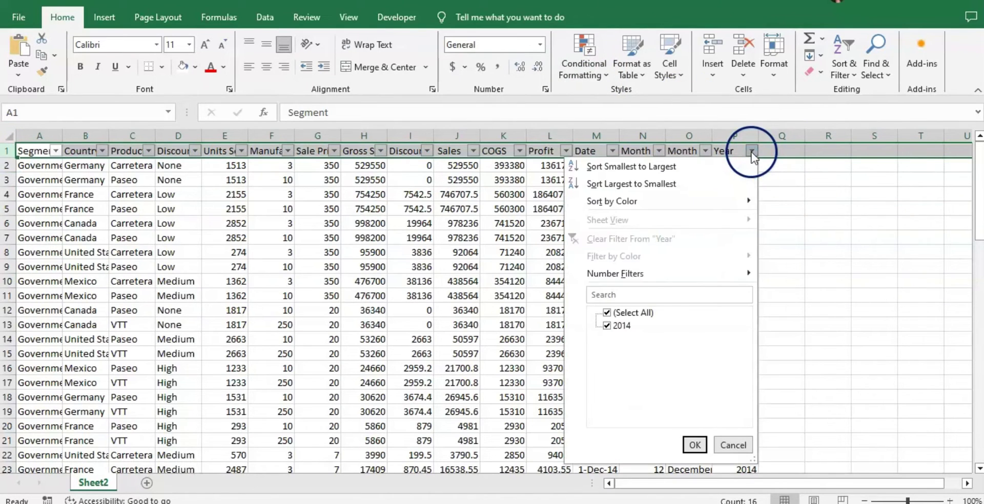
left_click(724, 445)
left_click(705, 150)
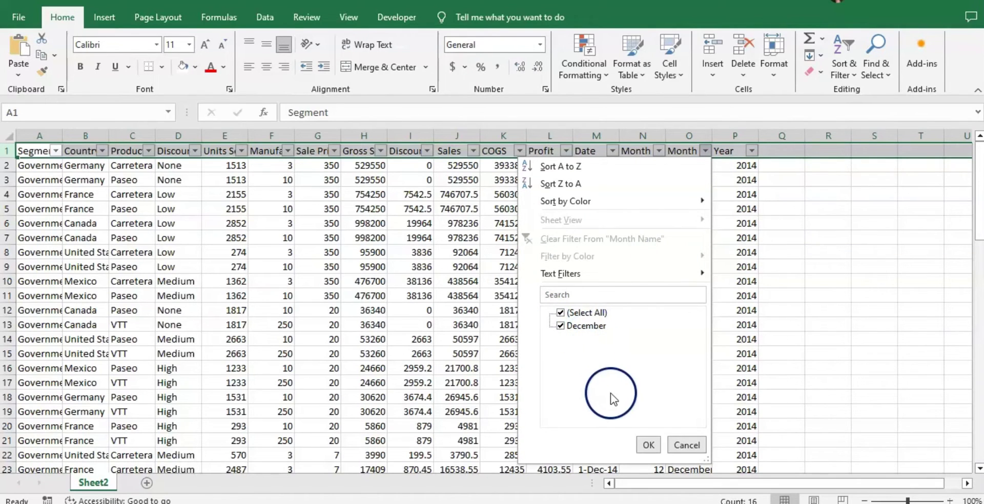
left_click(648, 445)
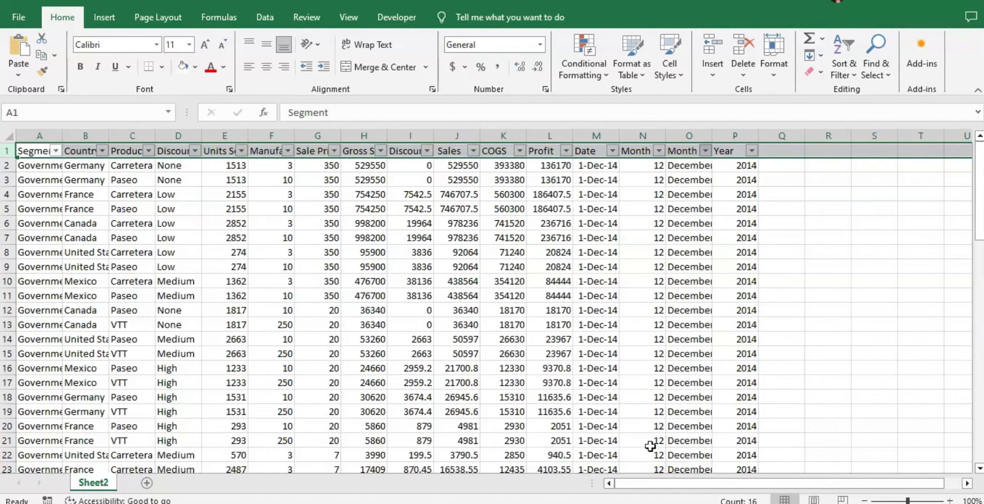
- Copy all the December 2014 data rows, from row 2 to row 71, without the header
left_click(10, 165)
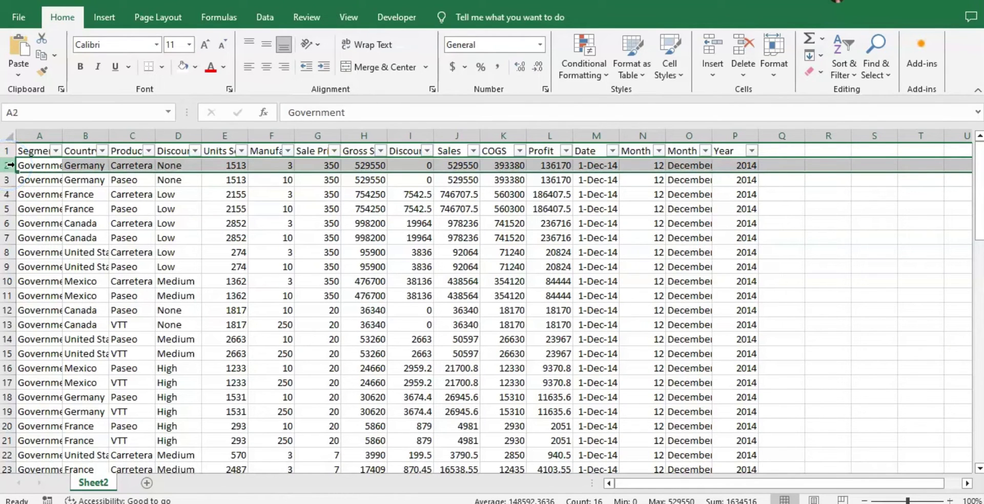
left_click_drag(10, 165, 10, 469)
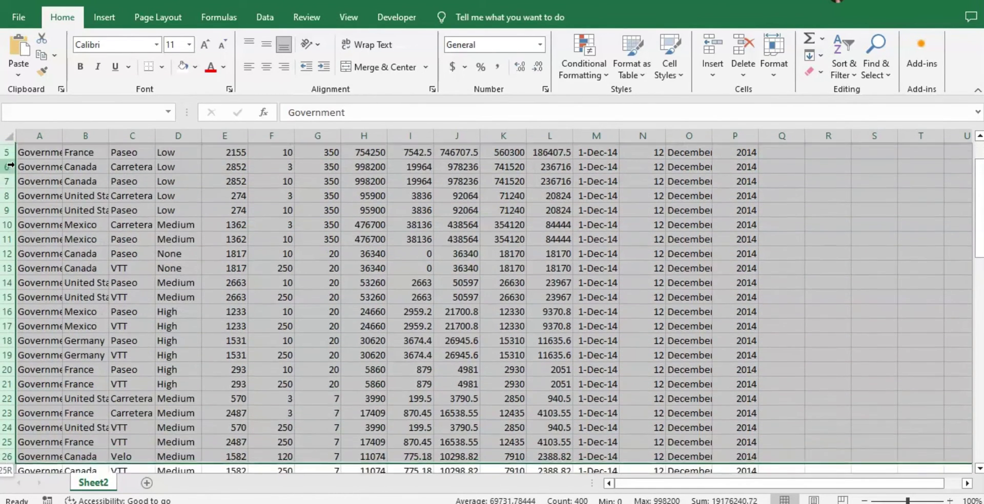
key("ctrl+shift+Down")
key("ctrl+c")
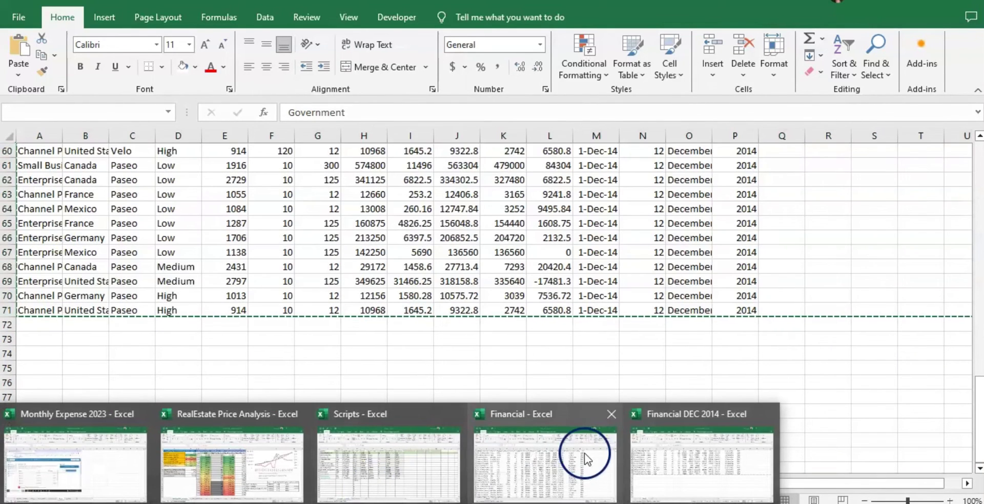
- Paste the copied December 2014 rows below the last data row of the Financial workbook's Sheet1, starting at A632, and review them
left_click(584, 458)
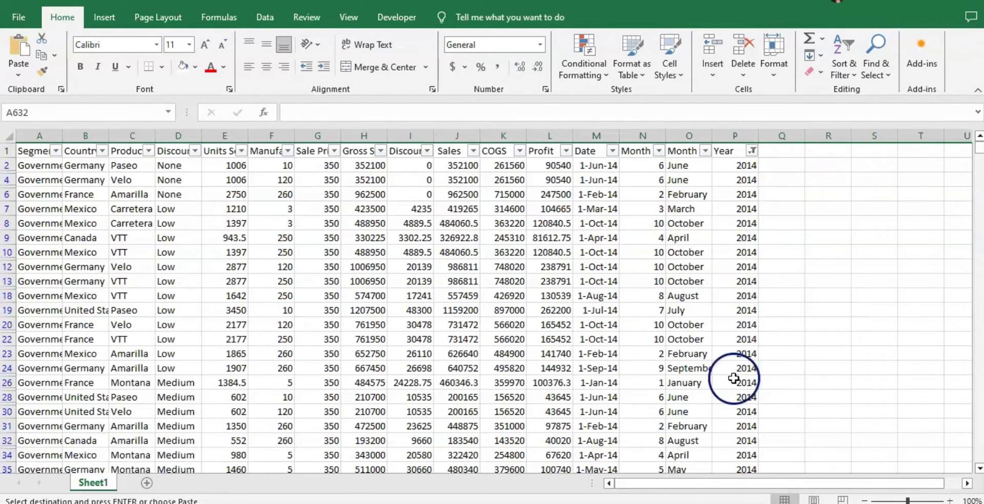
left_click(696, 397)
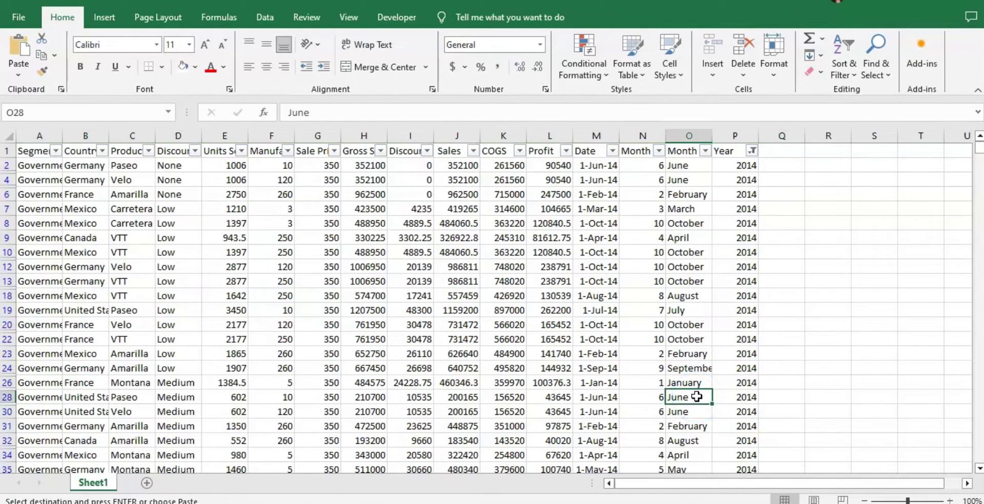
key("ctrl+Down")
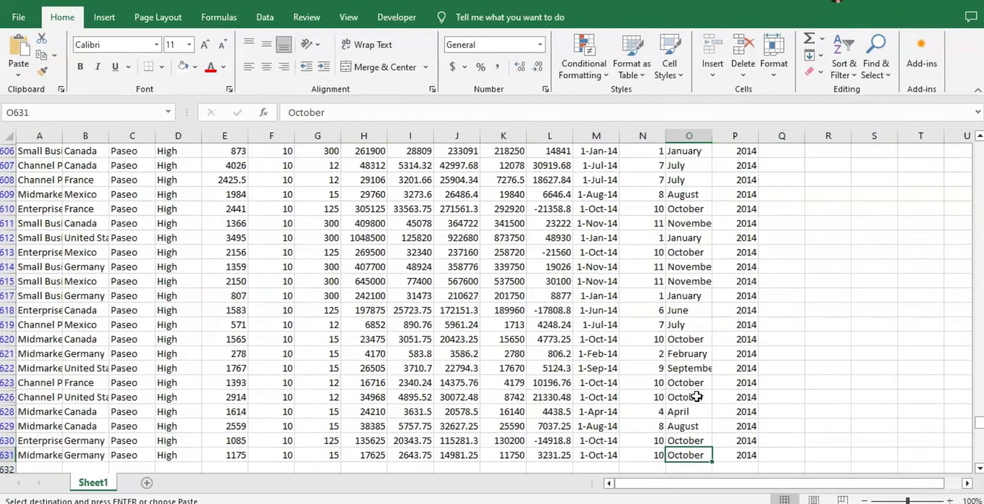
key("Down")
key("Left")
key("Left")
key("Left")
key("Left")
key("Left")
key("Left")
key("Left")
key("Left")
key("Left")
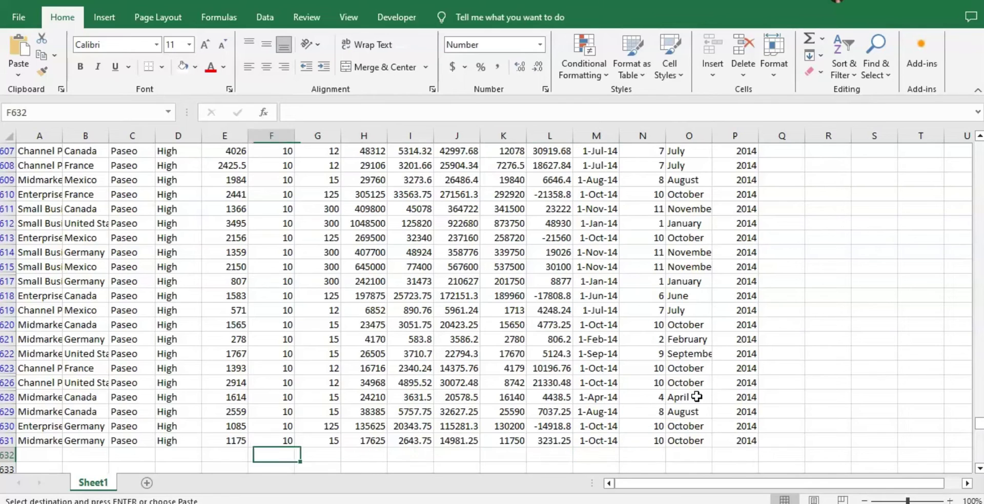
key("Left")
key("Left")
key("Left")
key("Left")
key("Left")
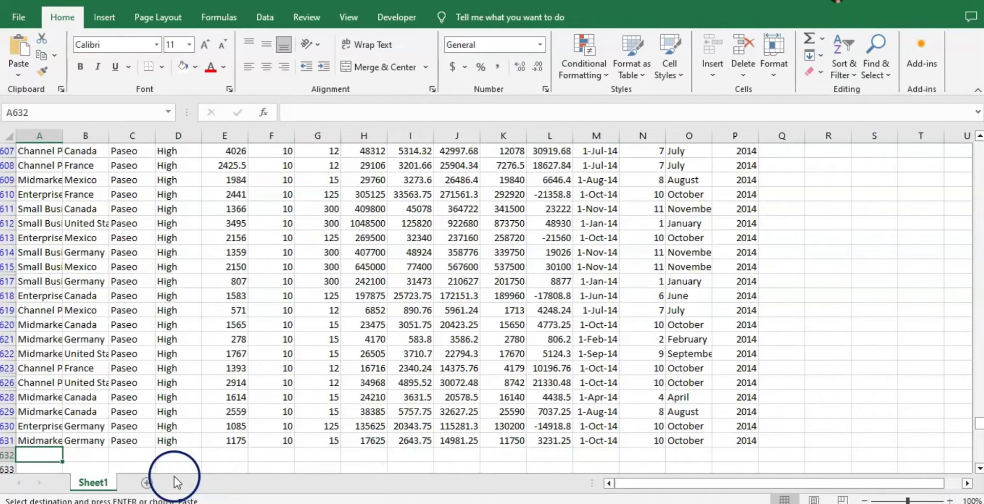
key("ctrl+v")
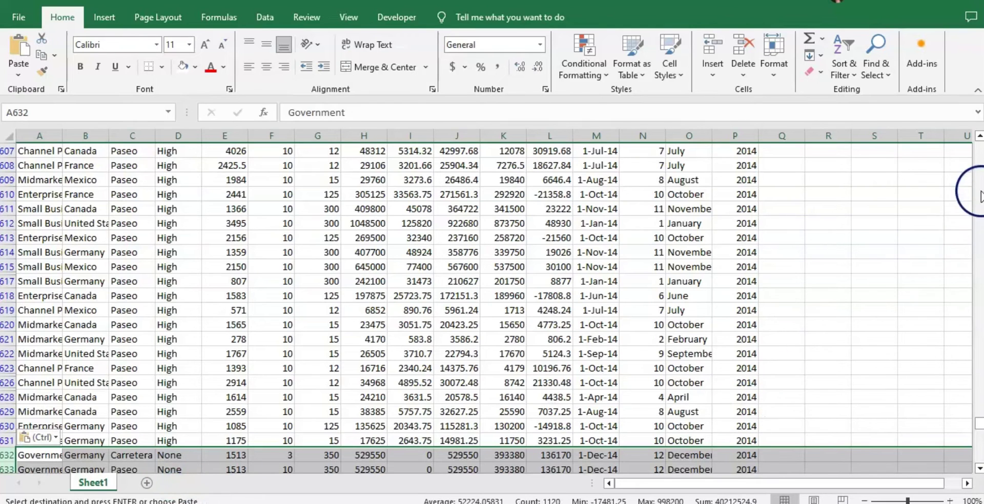
left_click(980, 469)
left_click_drag(980, 469, 980, 468)
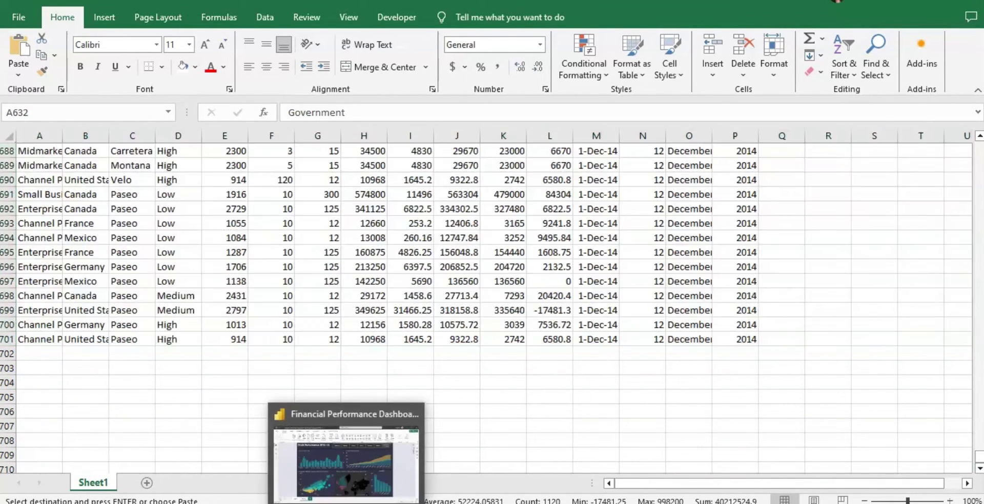
- Switch to the Financial Performance Dashboard in Power BI Desktop, check Page 1's latest chart month and try to refresh the report data
left_click(341, 451)
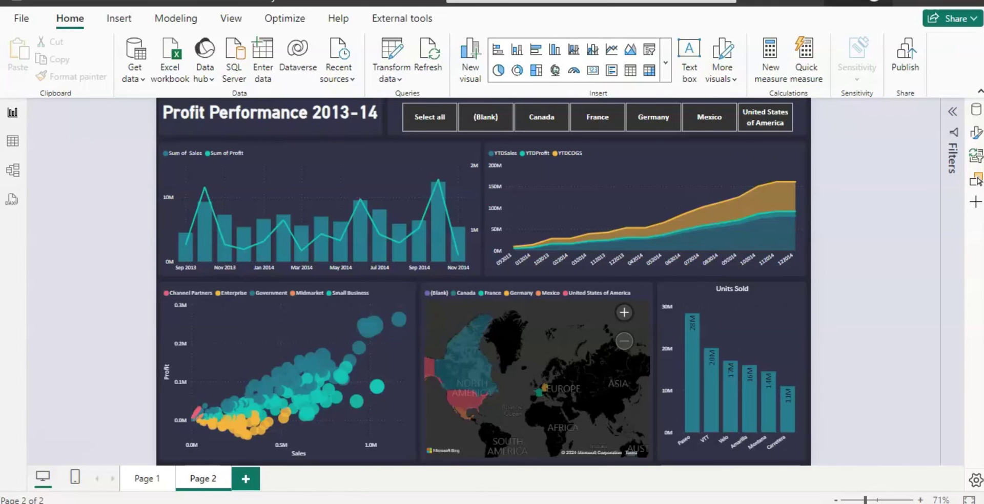
left_click(150, 487)
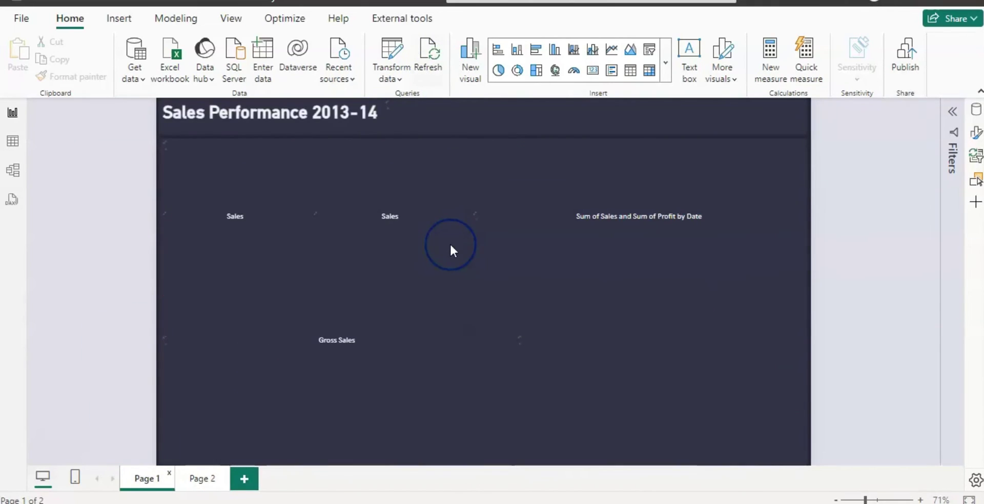
left_click(761, 326)
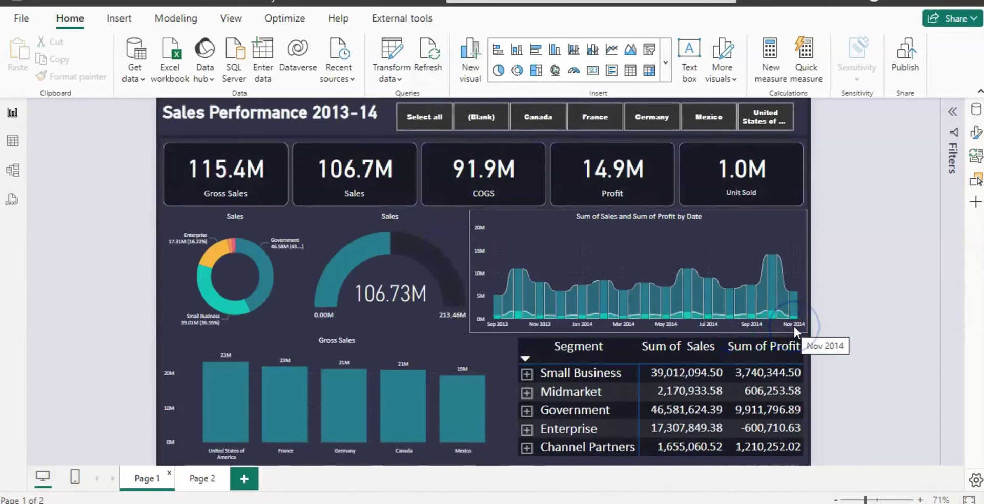
left_click(496, 129)
left_click(428, 51)
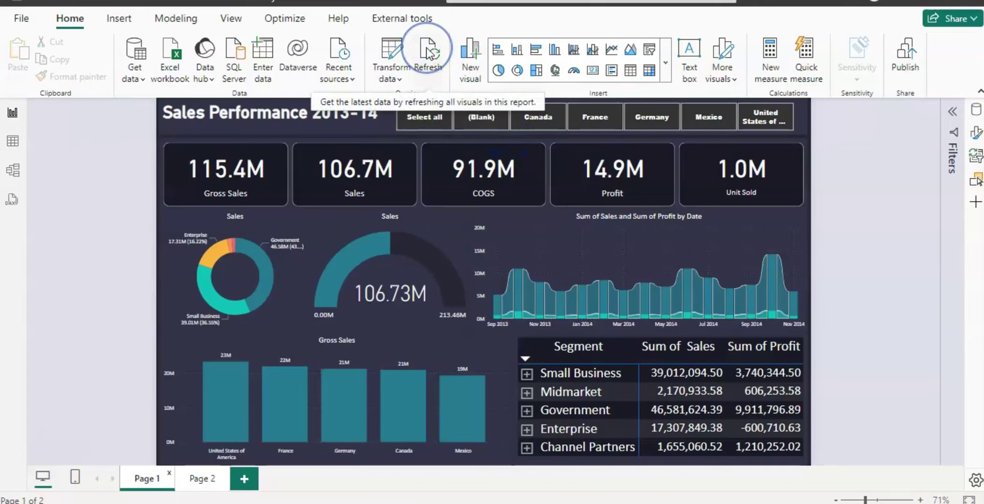
left_click(428, 51)
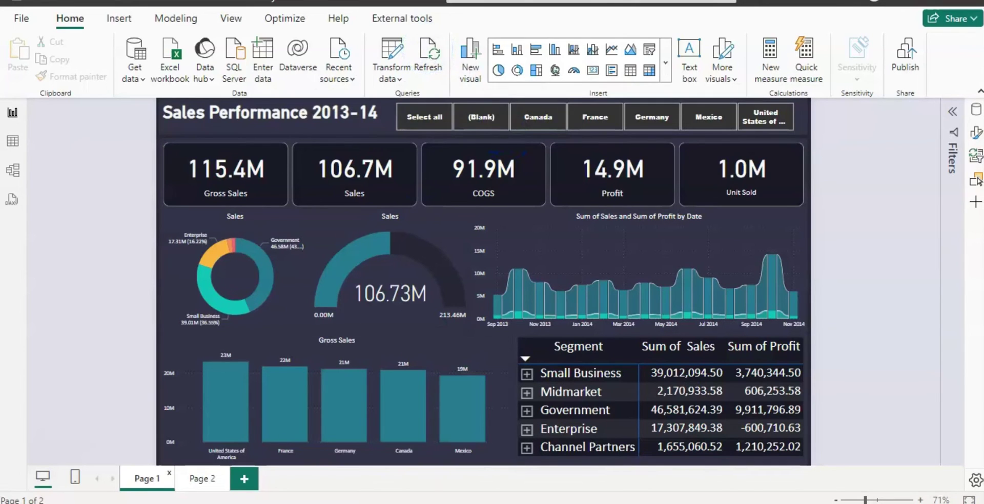
- Return briefly to the pasted rows in the Financial workbook, then refresh the dashboard in Power BI Desktop again
mouse_move(415, 492)
left_click(560, 463)
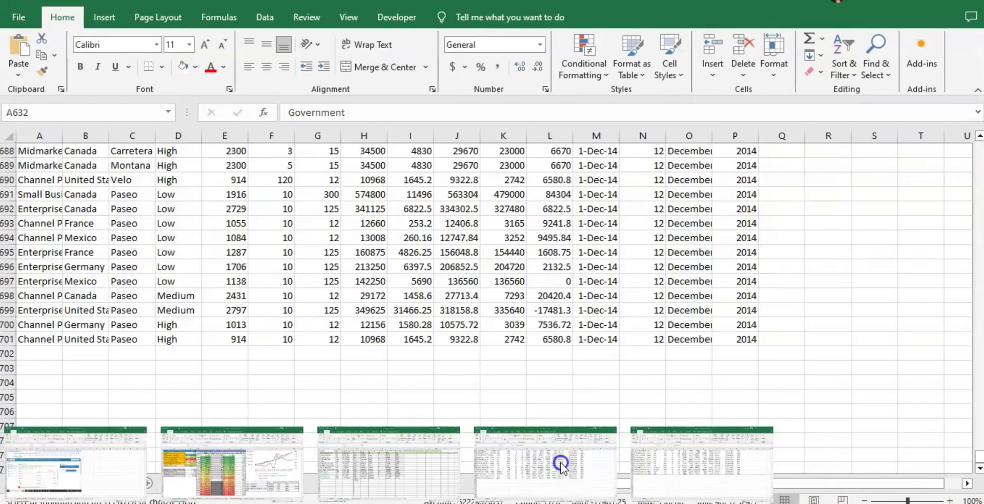
left_click(455, 380)
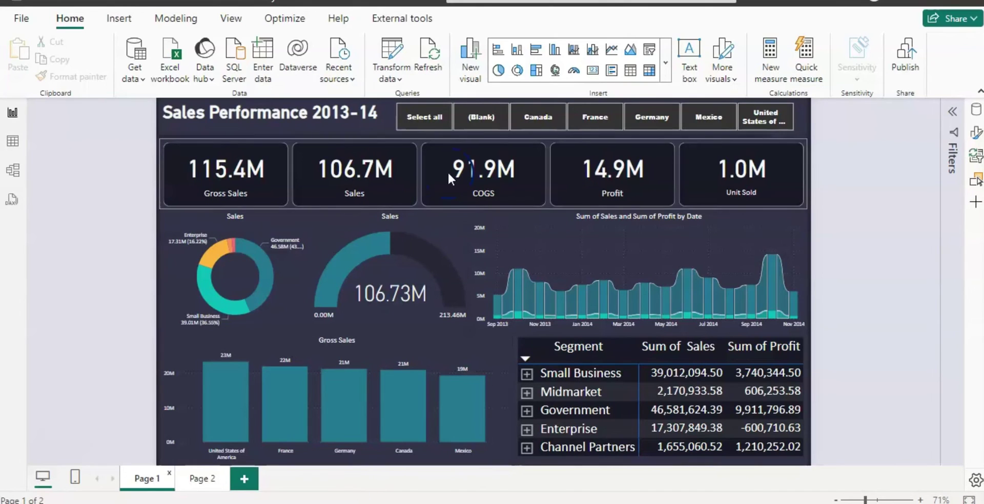
left_click(419, 55)
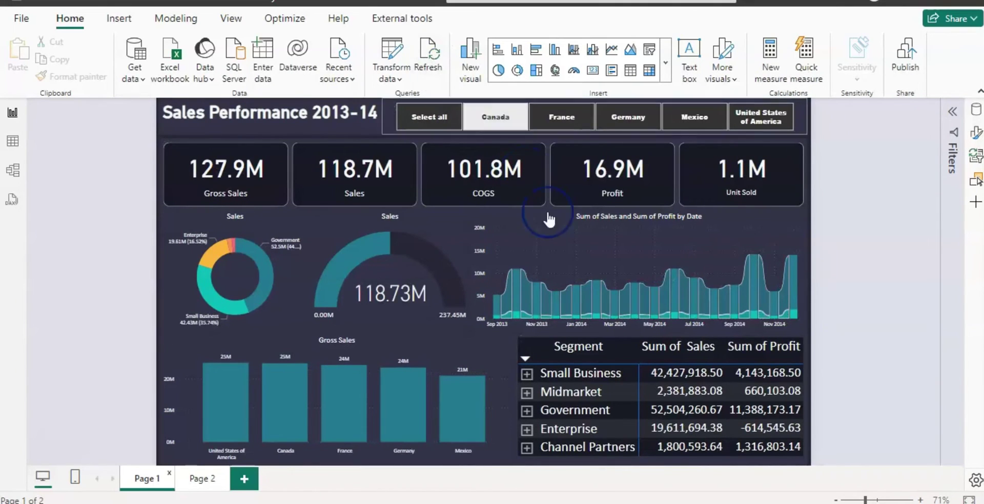
- Check the sales and profit visuals on Page 1 and Page 2 for the December 2014 data
left_click(379, 300)
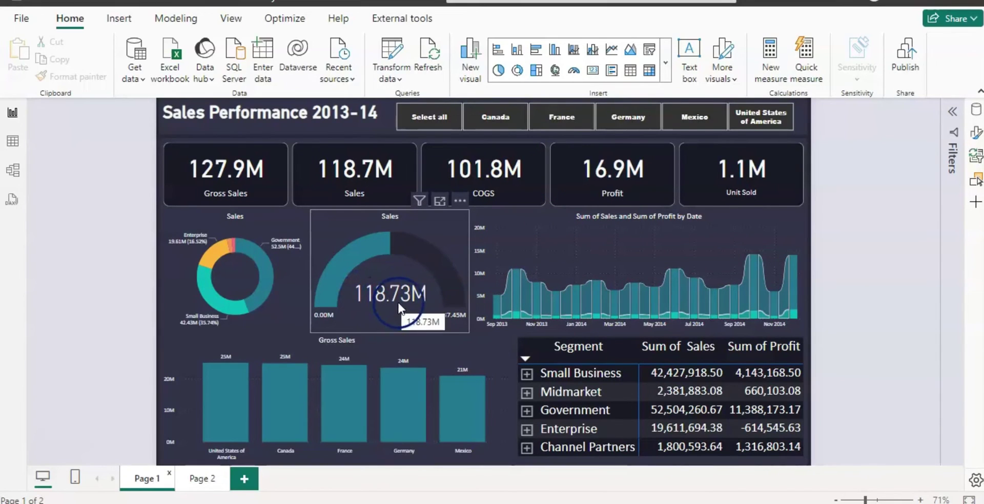
left_click(841, 291)
left_click(796, 318)
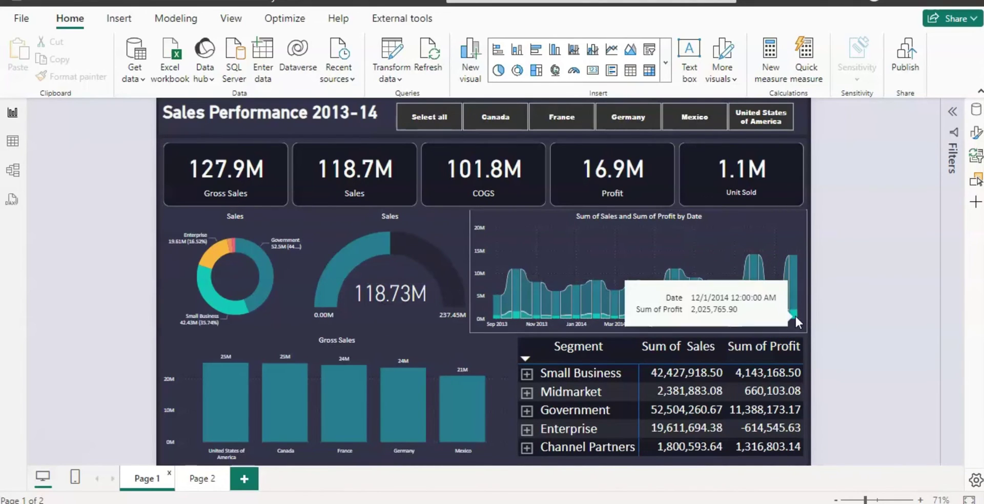
left_click(205, 480)
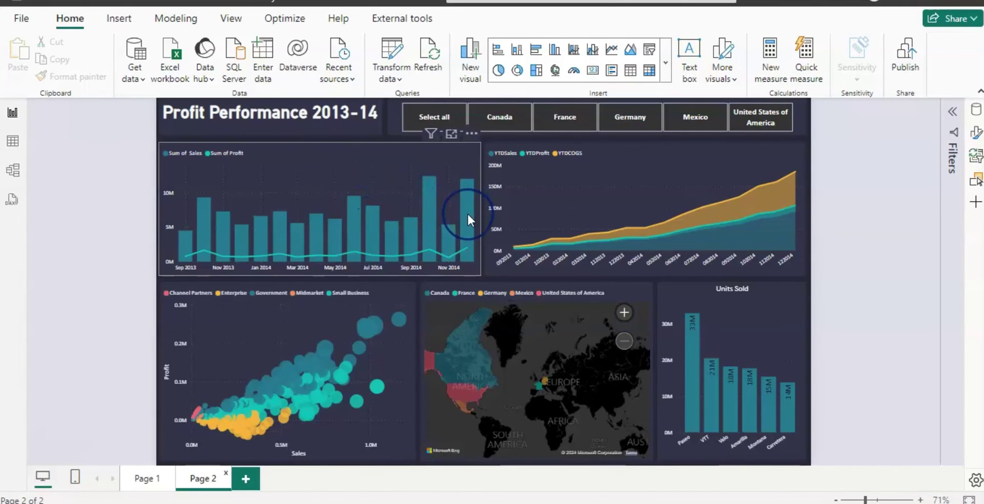
mouse_move(468, 219)
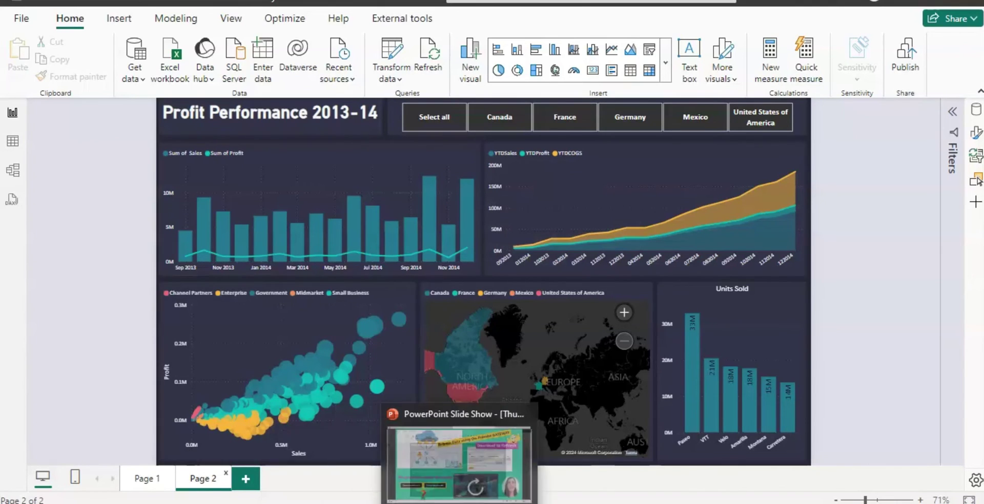
- Switch to the Power BI service, open the Financial Performance Dashboard report from the Sales workspace and check the latest month on both pages
mouse_move(558, 503)
left_click(610, 503)
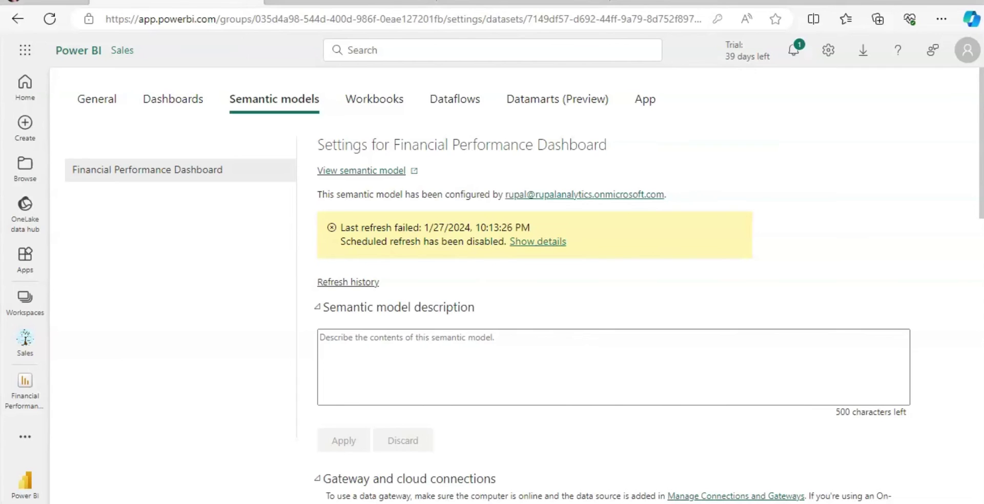
left_click(23, 343)
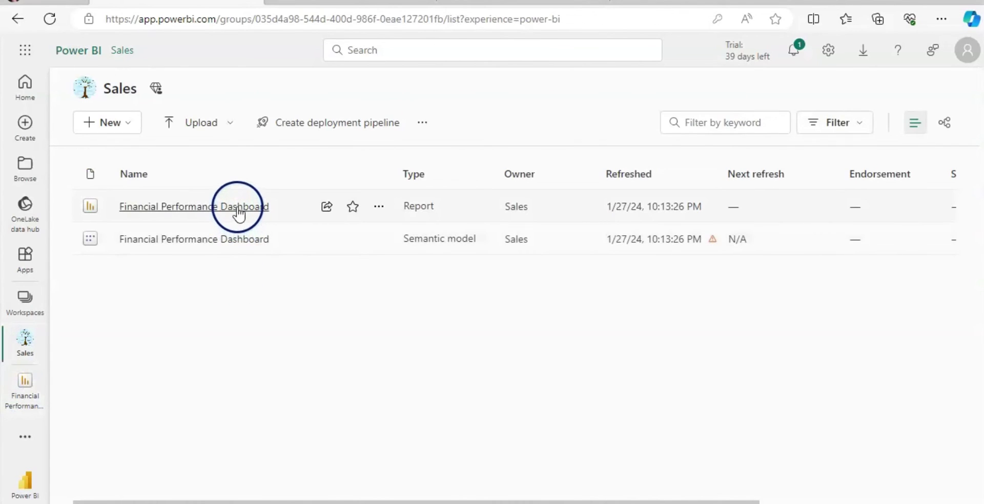
left_click(237, 207)
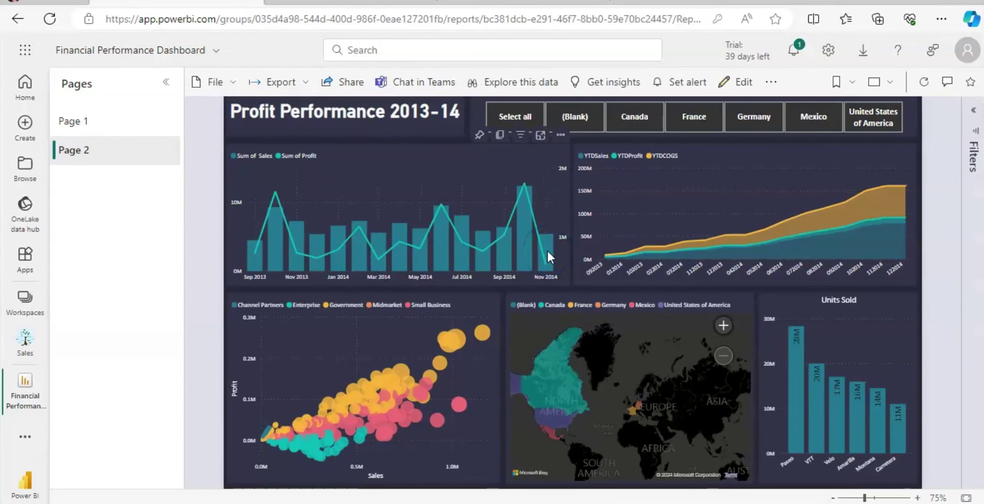
left_click(76, 122)
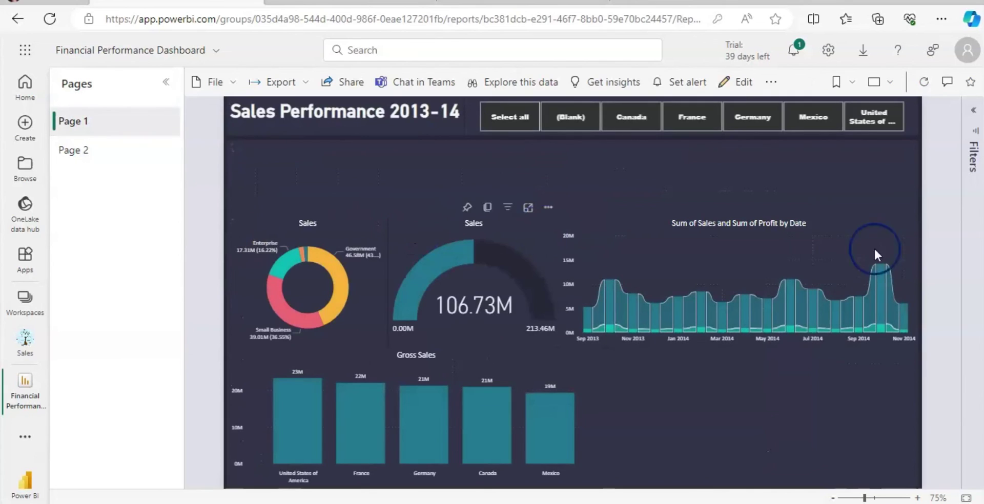
mouse_move(905, 315)
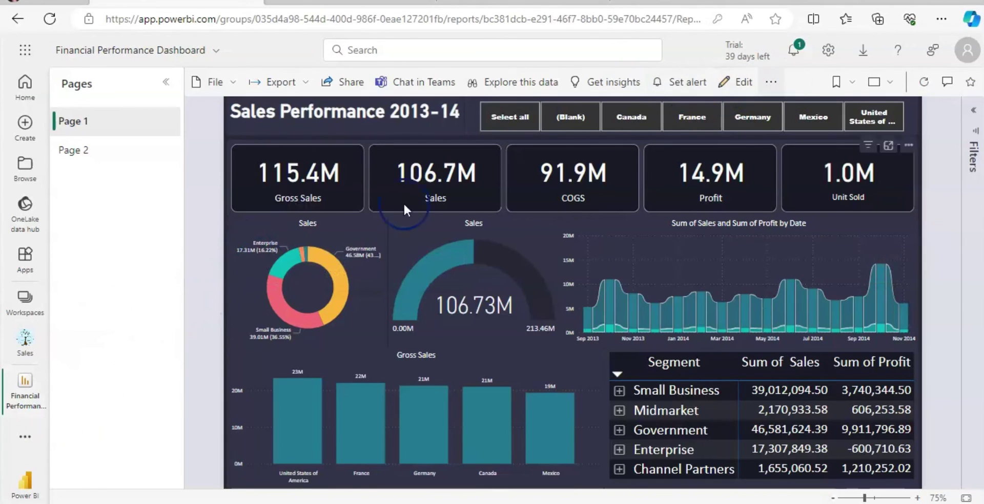
- Refresh the Financial Performance Dashboard semantic model from the report's related content, then view Page 2
left_click(773, 83)
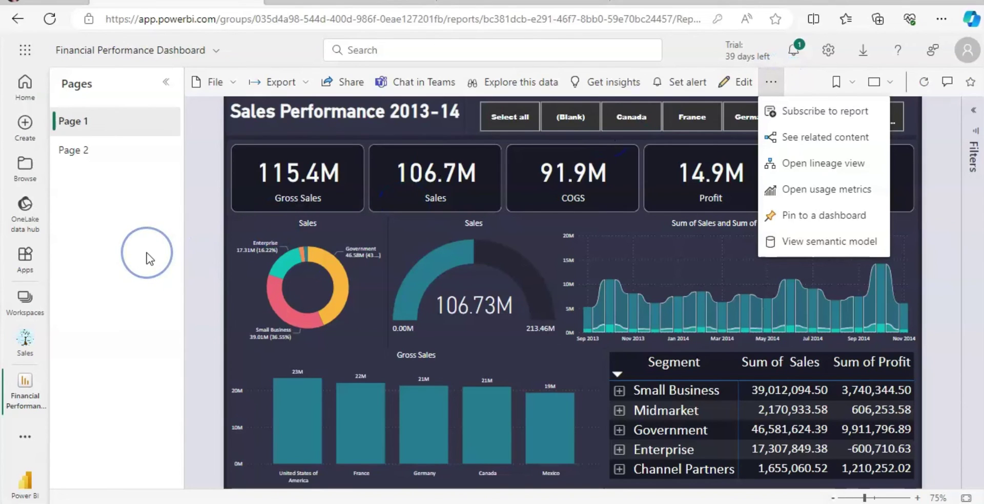
left_click(811, 138)
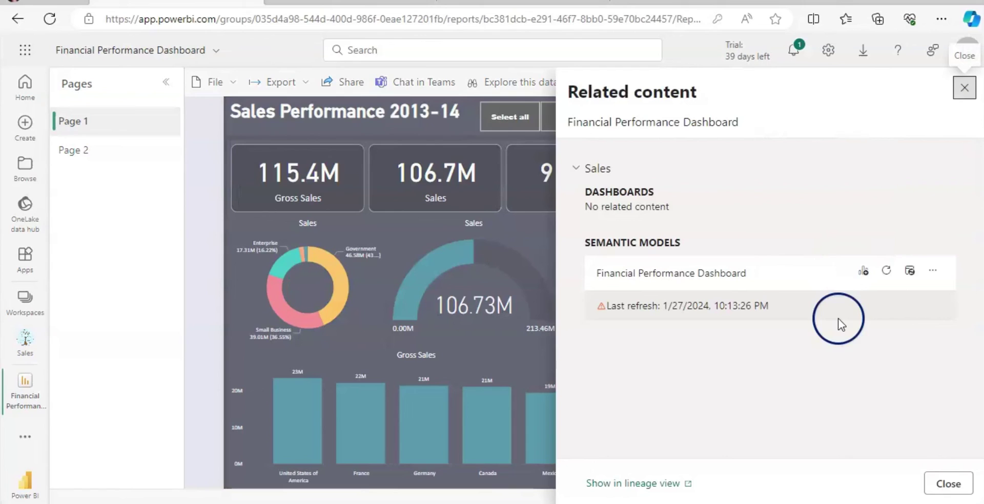
left_click(887, 272)
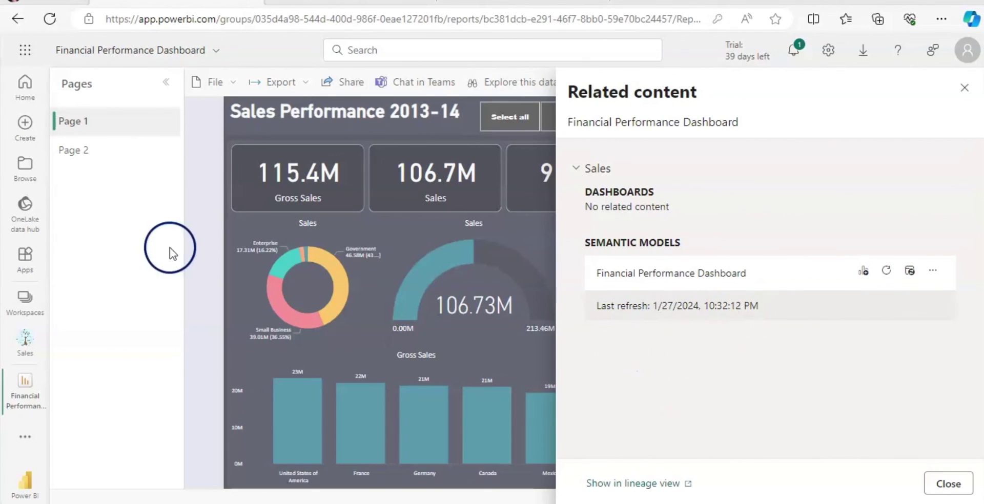
left_click(949, 484)
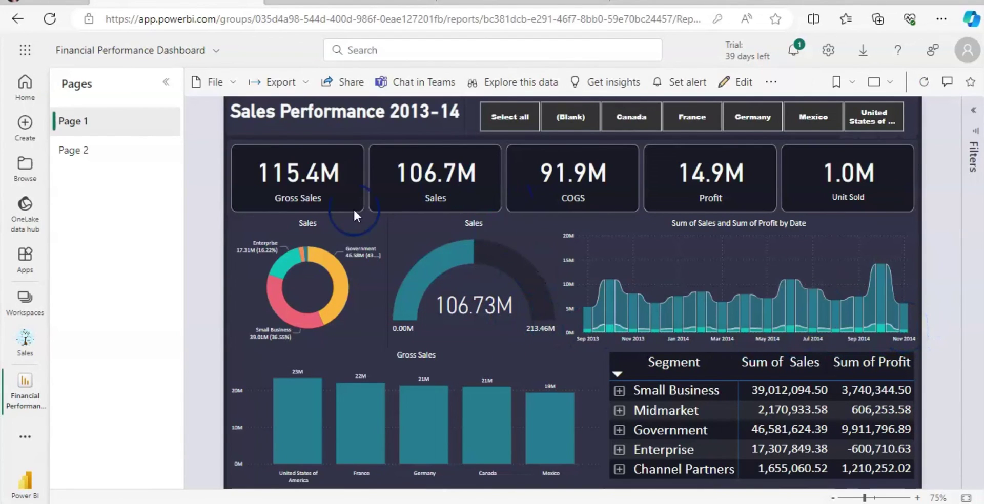
left_click(72, 150)
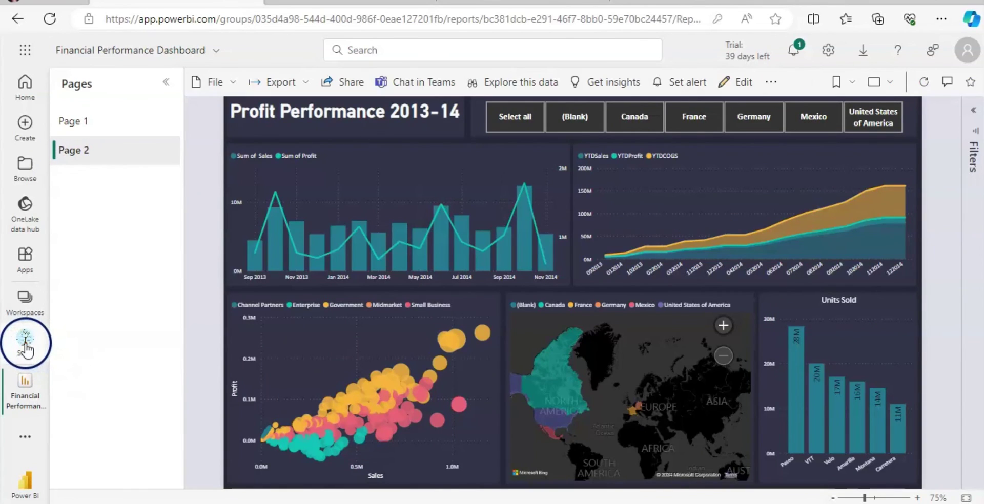
- Go to the Sales workspace and refresh the Financial Performance Dashboard semantic model from its content list
left_click(37, 350)
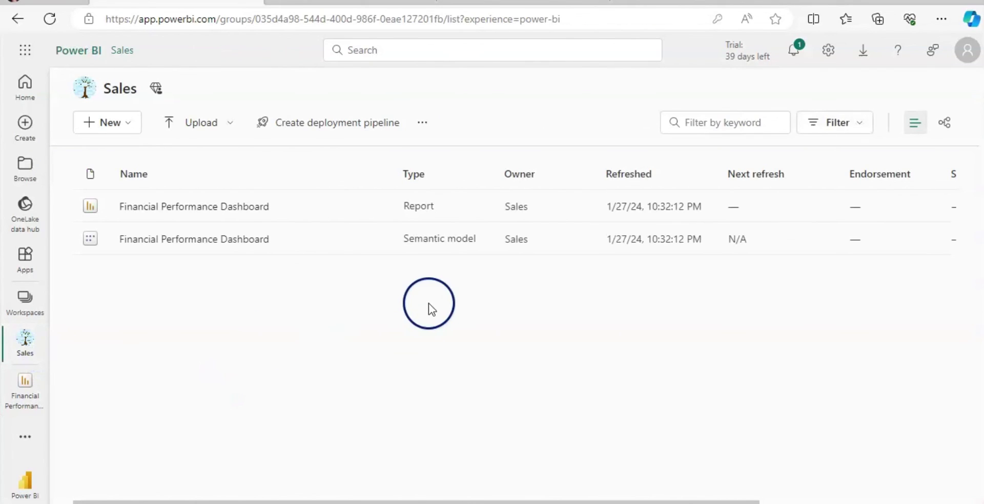
mouse_move(417, 248)
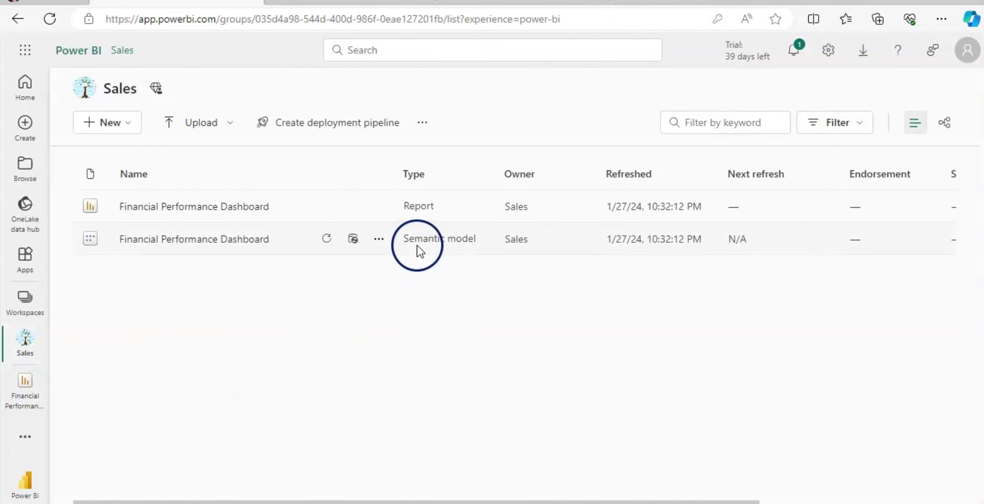
left_click(325, 239)
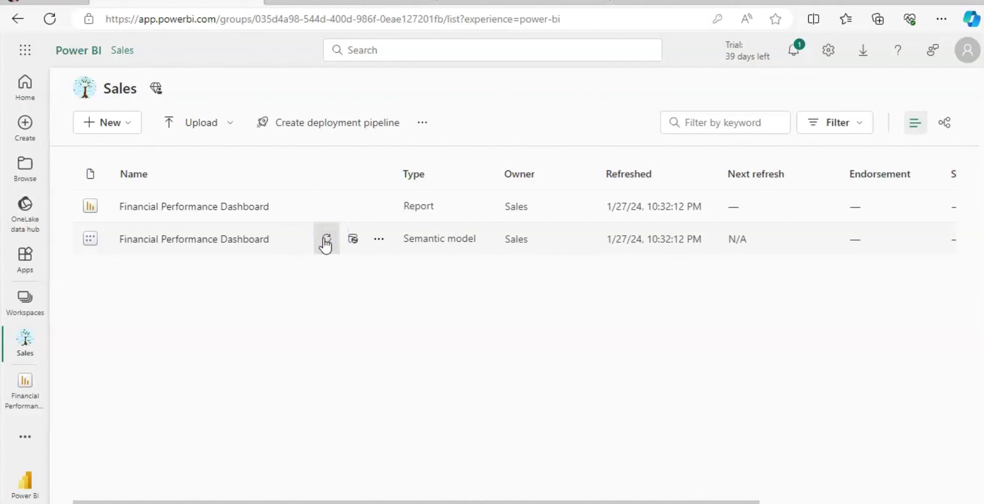
- Reopen the Financial Performance Dashboard report from the Sales workspace and reload the page in the browser
left_click(260, 208)
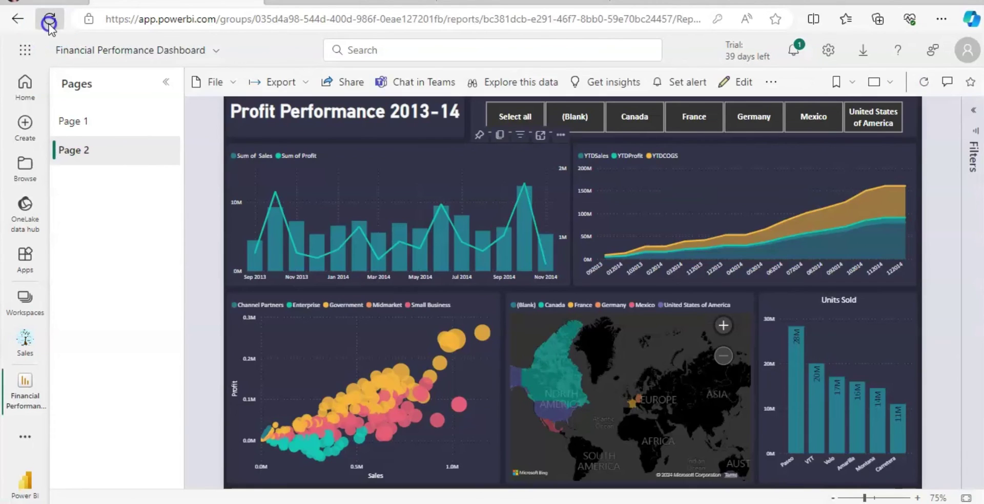
left_click(49, 20)
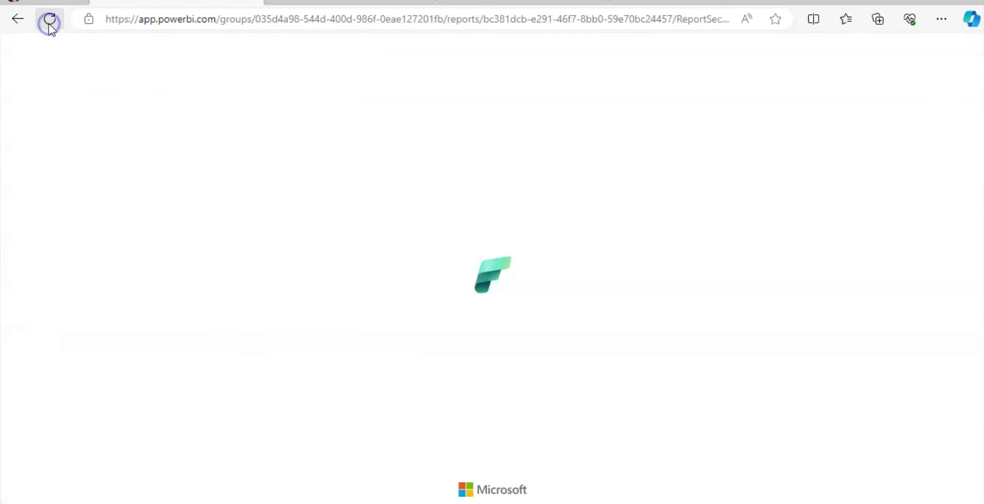
left_click(441, 333)
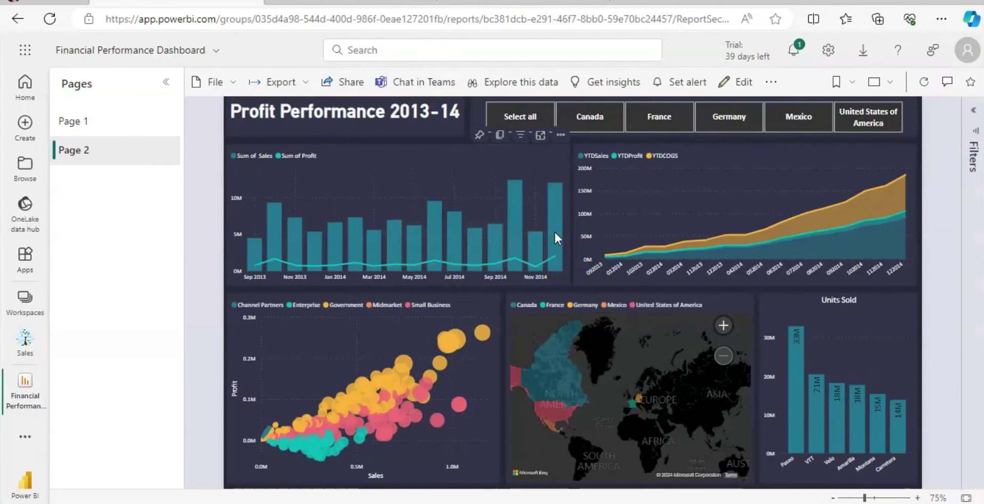
- Check Page 1 of the online report for the December 2014 sales and profit figures
left_click(90, 127)
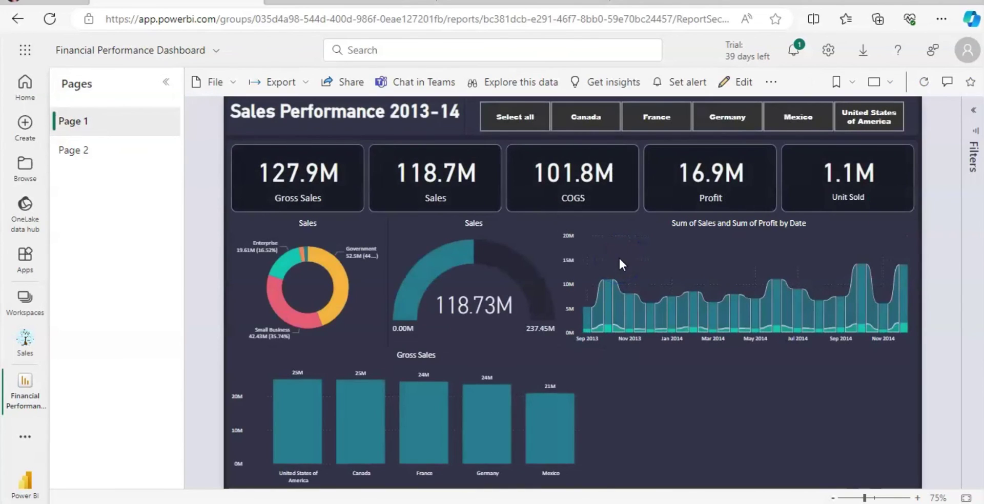
left_click(866, 314)
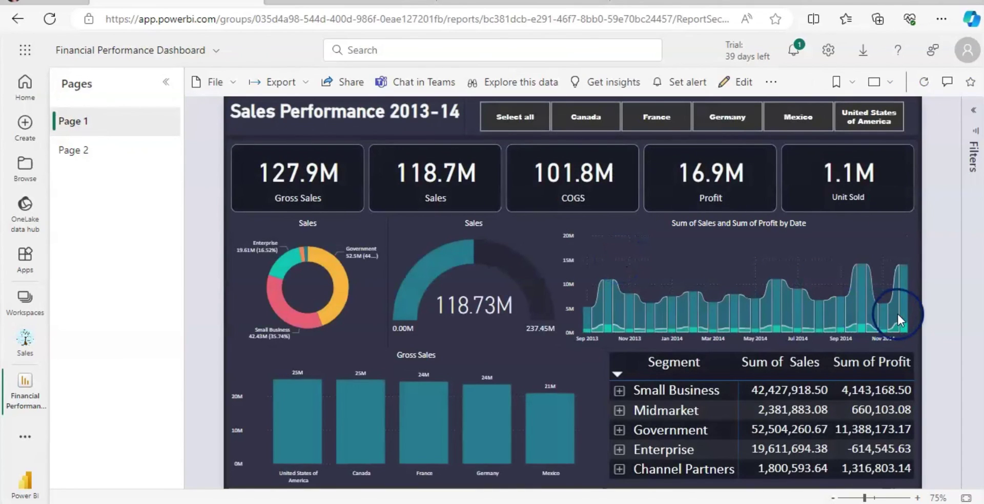
mouse_move(904, 318)
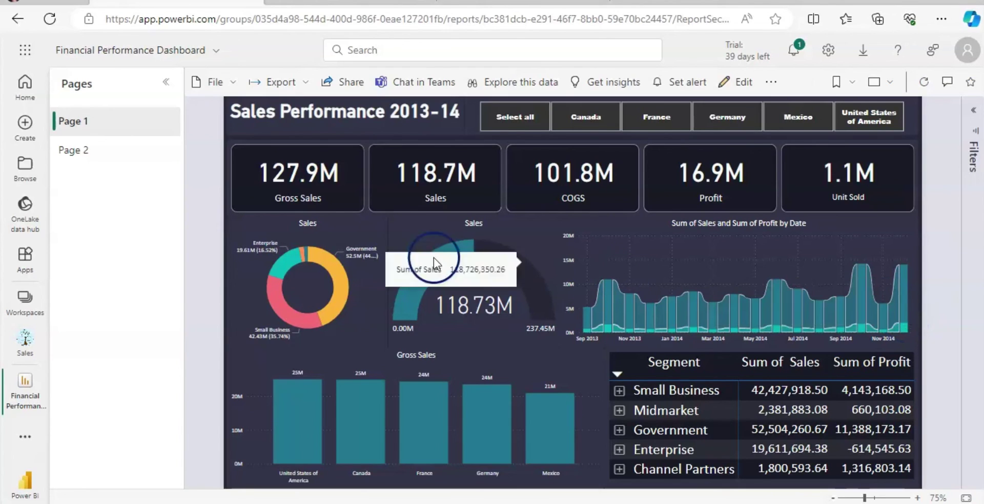
left_click(179, 291)
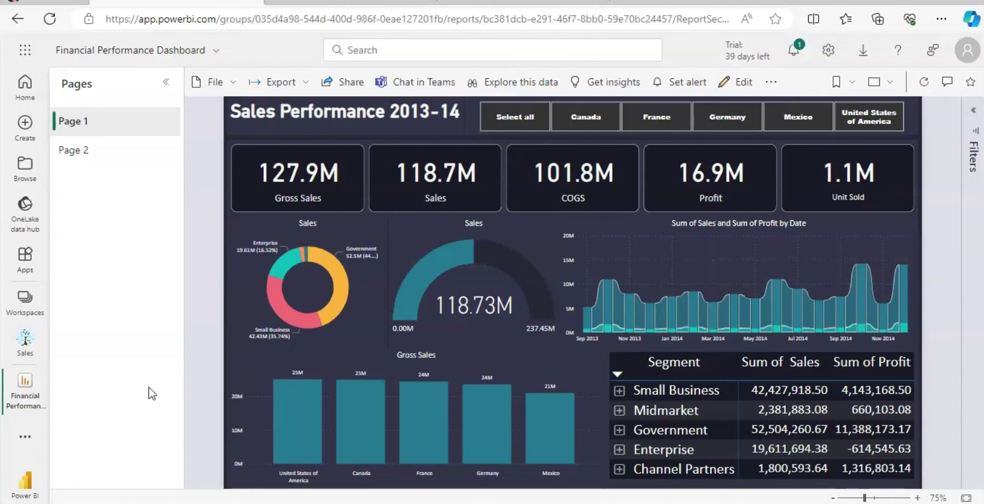
left_click(57, 427)
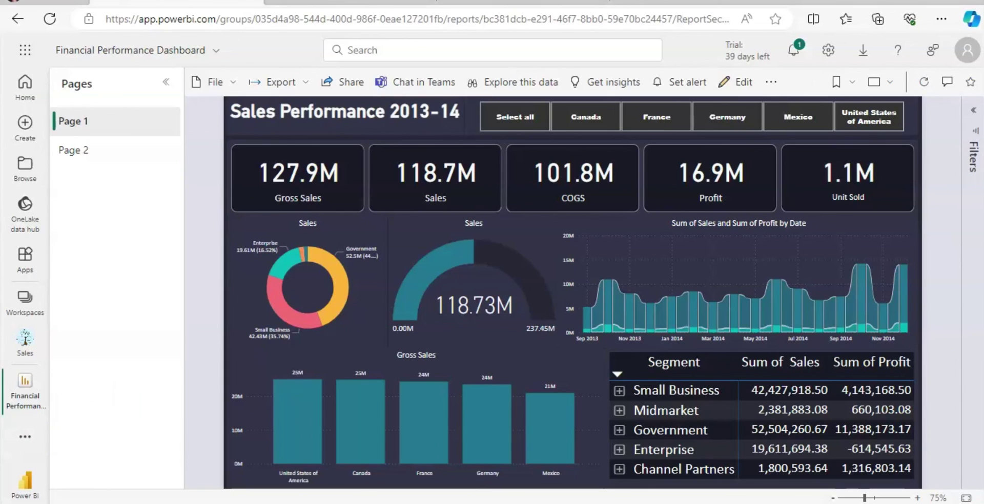